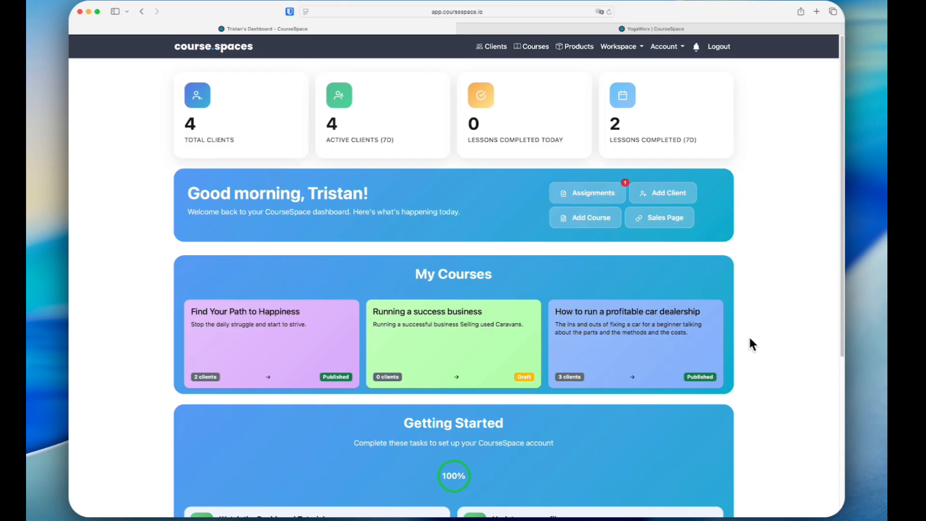
Step: Review the dashboard's courses and Getting Started tasks, and look through the Products & Bundles page
scroll(454, 376, "down", 5)
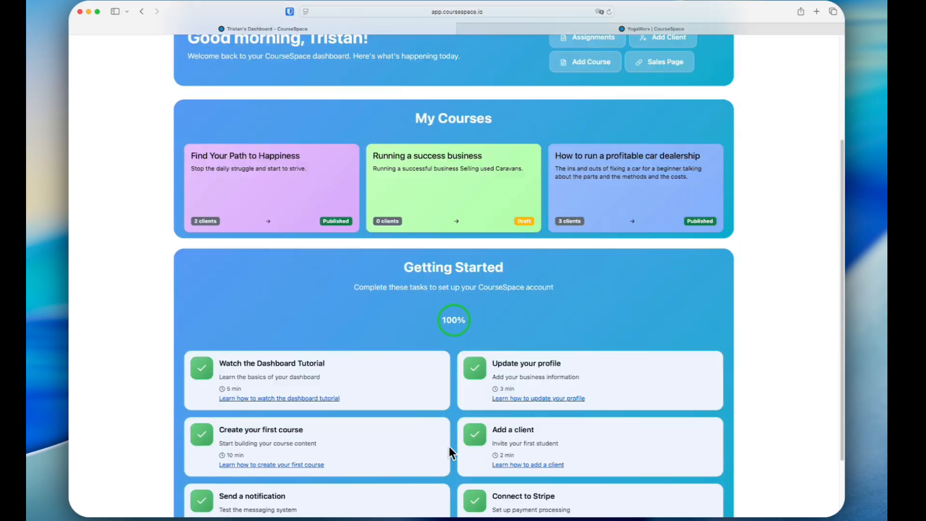
scroll(434, 393, "down", 2)
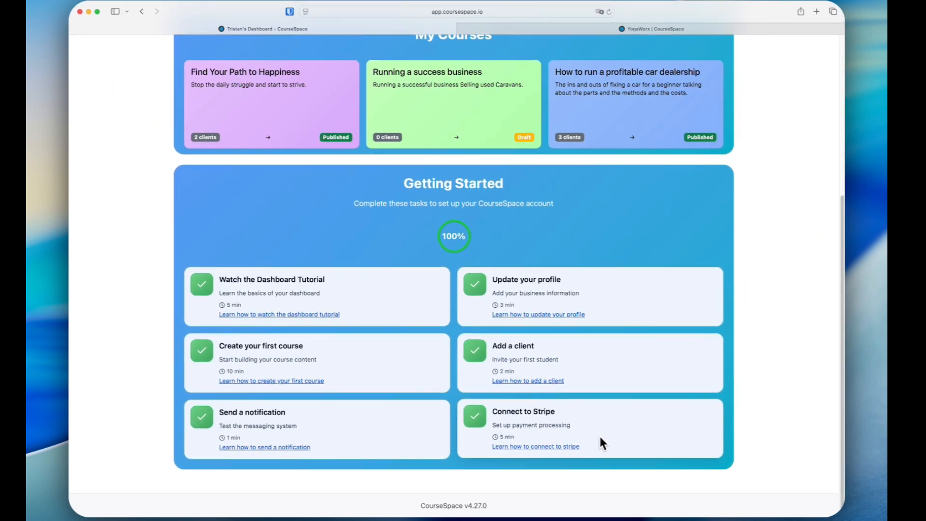
scroll(600, 438, "up", 5)
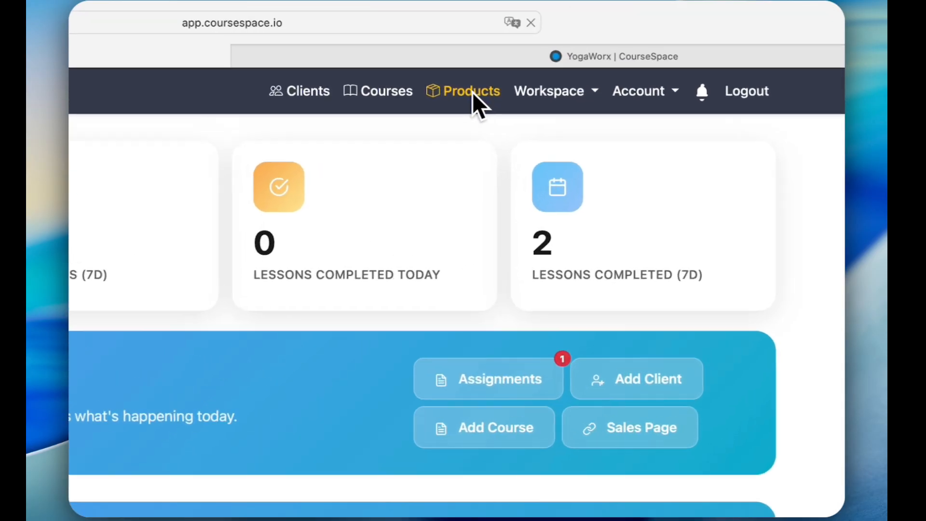
left_click(576, 46)
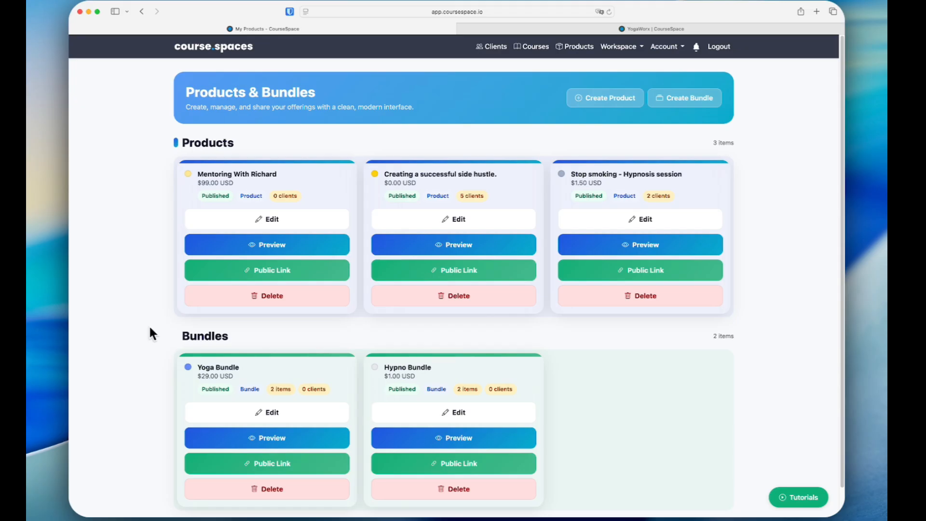
scroll(158, 404, "down", 2)
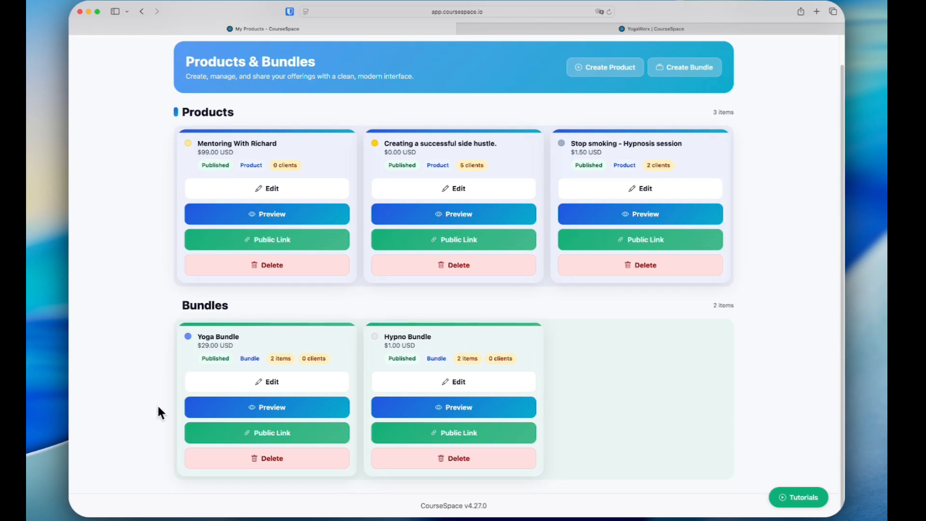
scroll(157, 404, "up", 2)
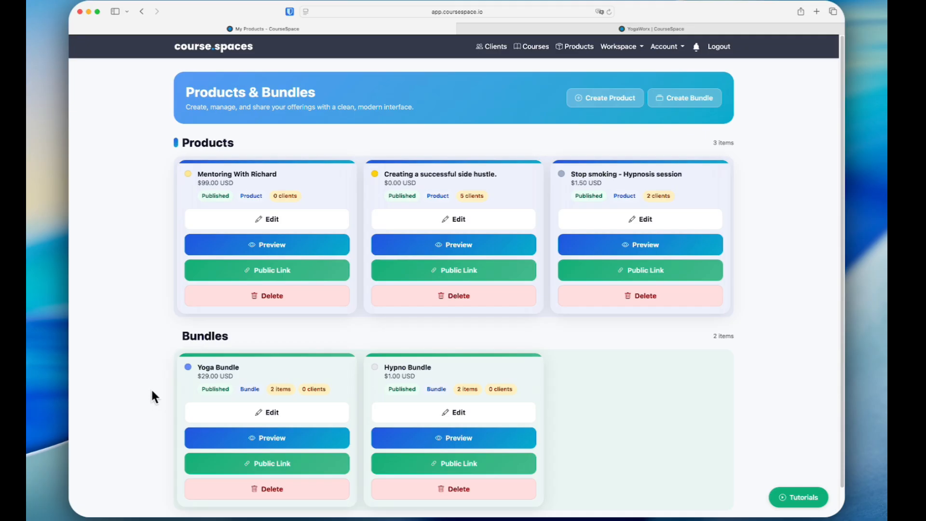
Step: Look at the Find Your Path to Happiness community in the workspace communities and return to the dashboard
left_click(625, 50)
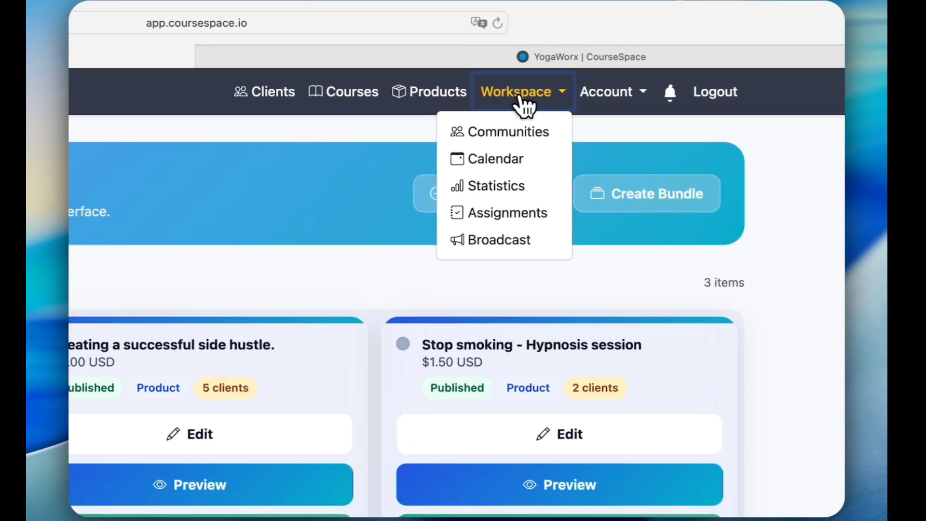
left_click(507, 131)
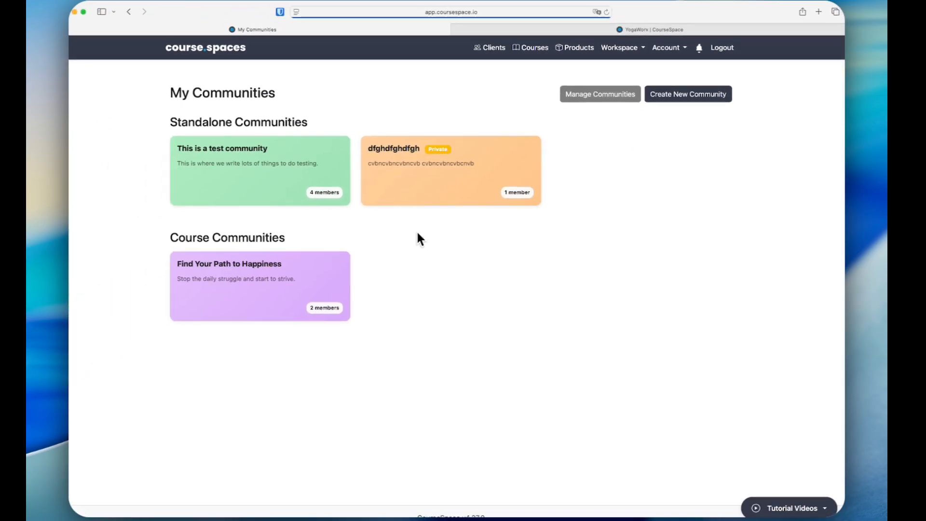
left_click(273, 277)
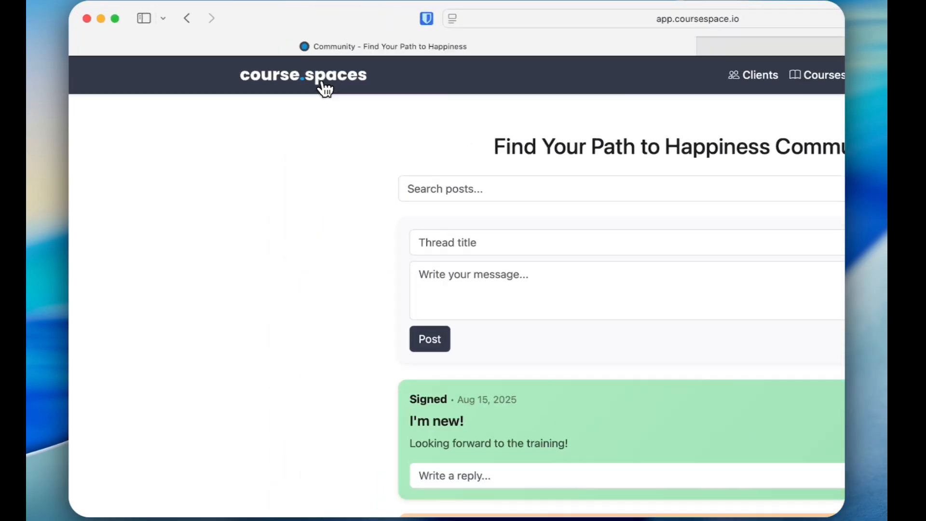
left_click(226, 50)
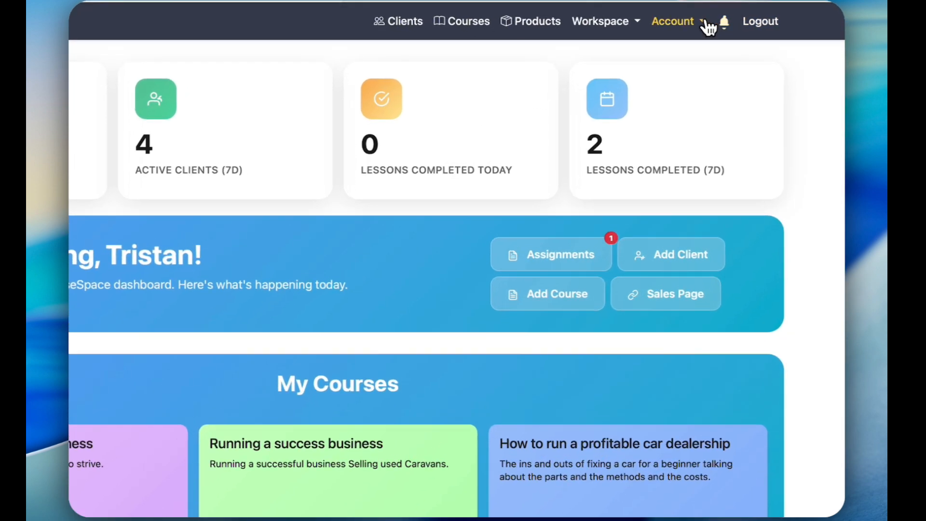
Step: Read through the account's Creator Terms of Service and return to the dashboard
left_click(676, 47)
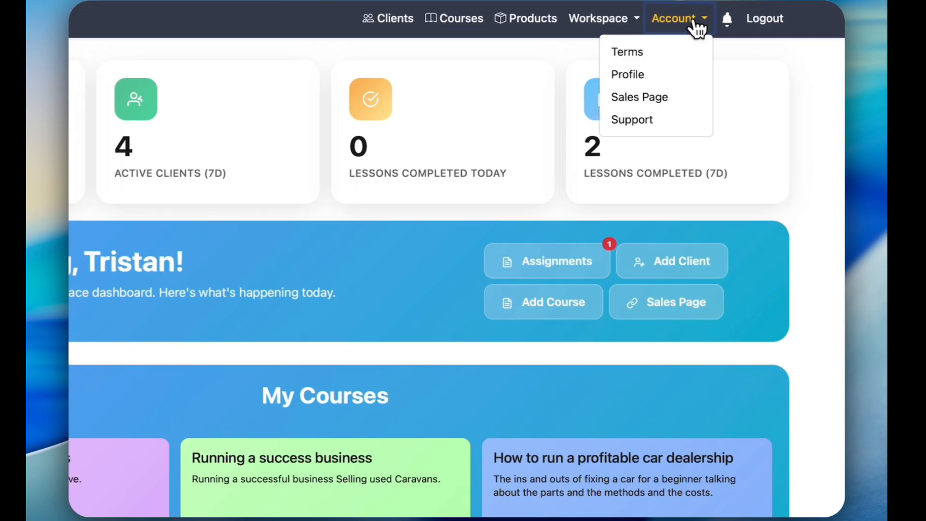
left_click(636, 52)
scroll(452, 226, "down", 8)
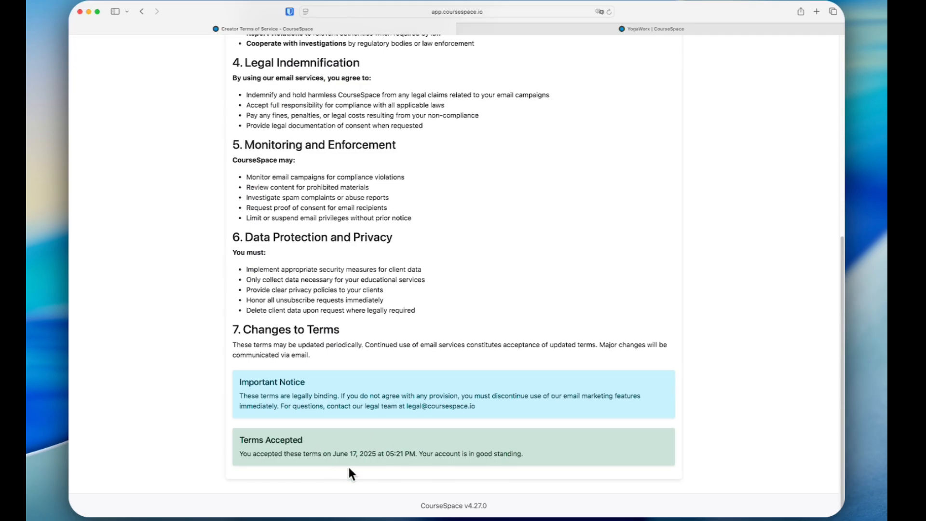
scroll(356, 453, "up", 7)
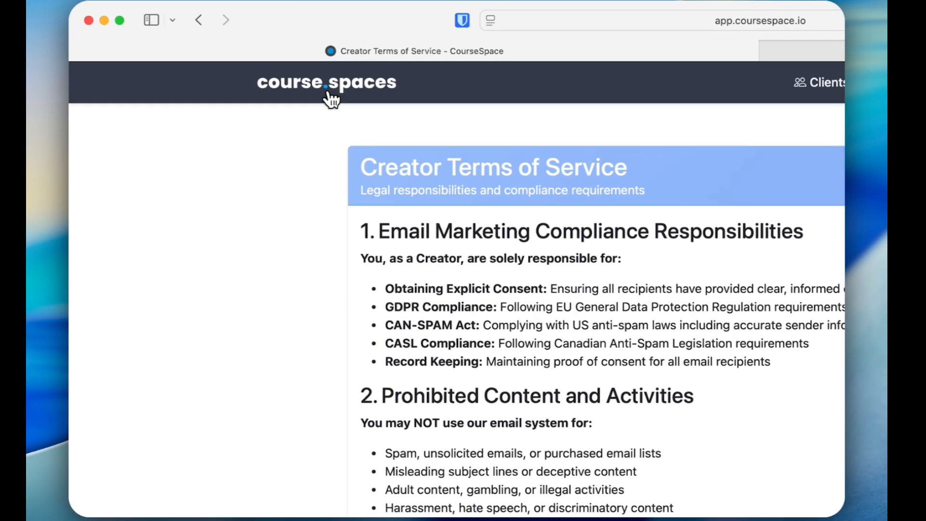
left_click(213, 46)
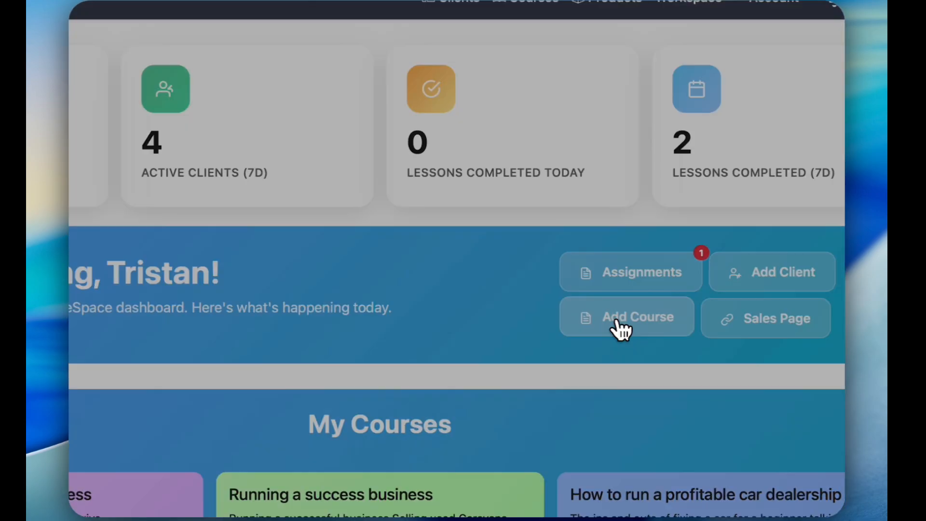
Step: Create a new course titled "Introduction to Coursespaces" with the description "An Introduction to Coursespaces features"
left_click(587, 234)
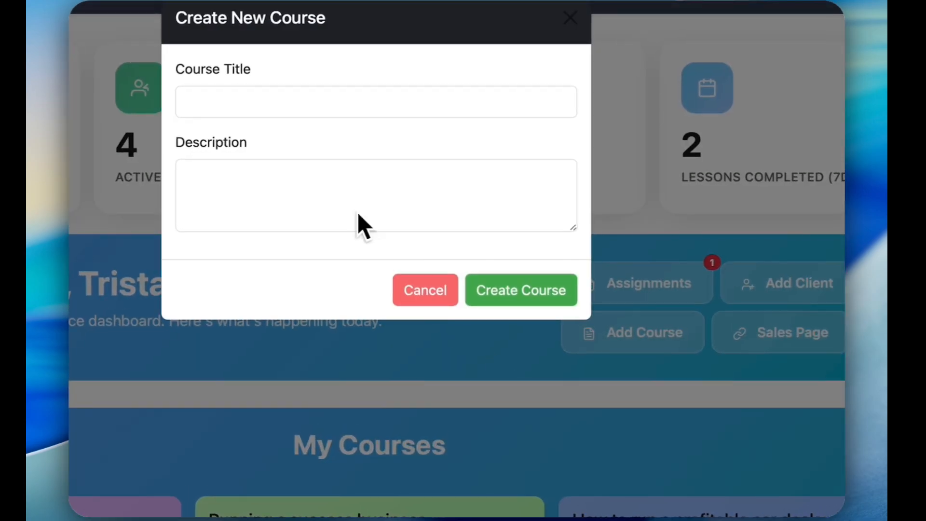
left_click(349, 142)
type("Introduction to Coursespaces")
left_click(324, 215)
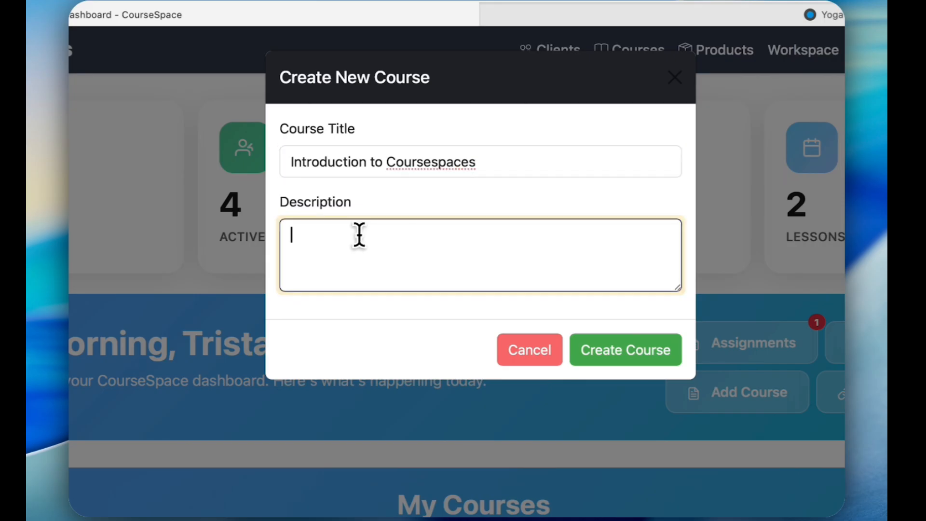
type("An Introduction to Coursespaces features")
left_click(623, 354)
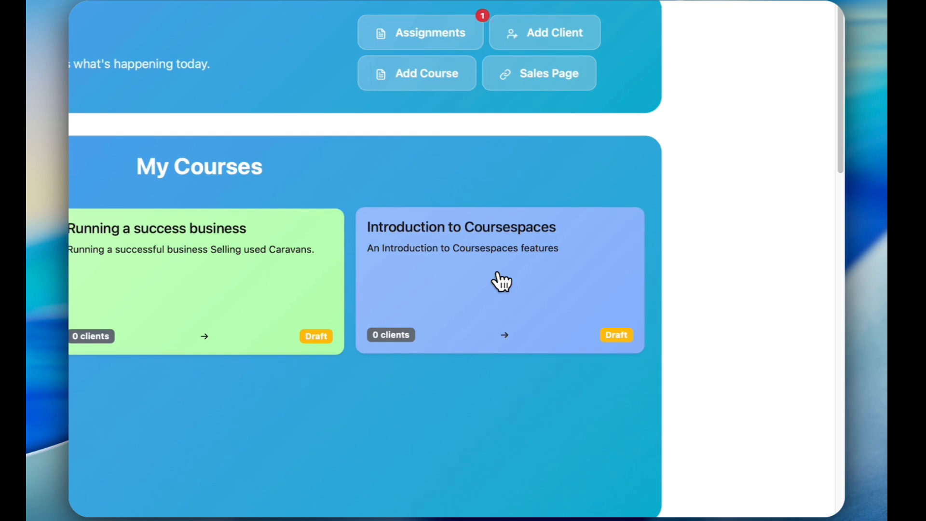
Step: Open the Introduction to Coursespaces course and add a module titled "An overview"
left_click(501, 282)
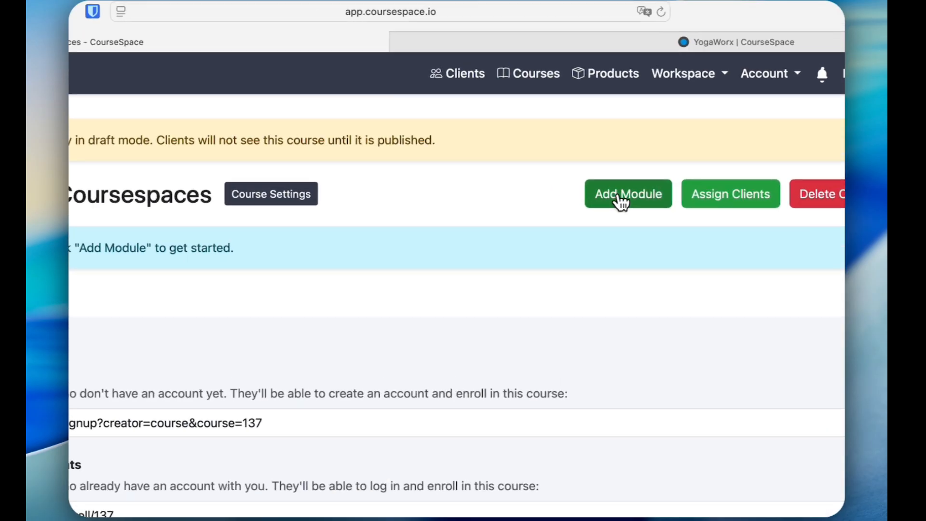
left_click(590, 114)
left_click(288, 190)
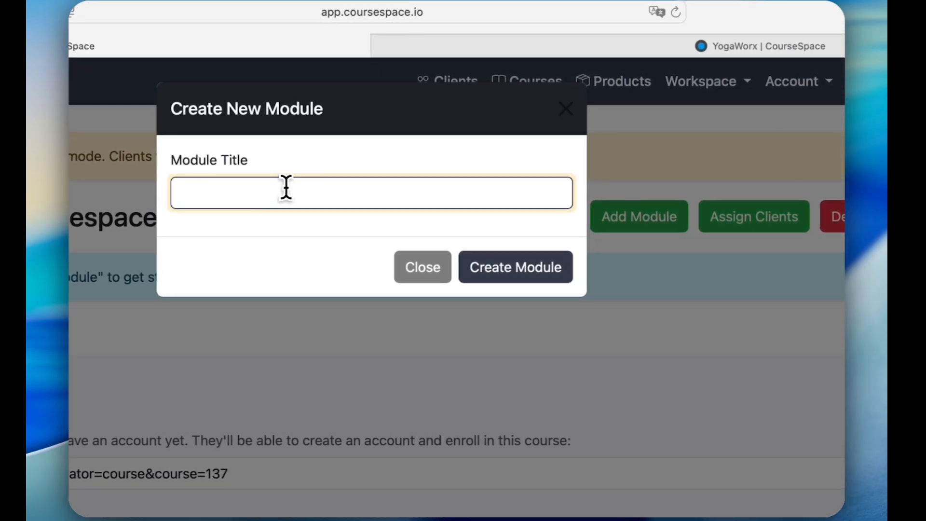
type("An overview")
left_click(491, 273)
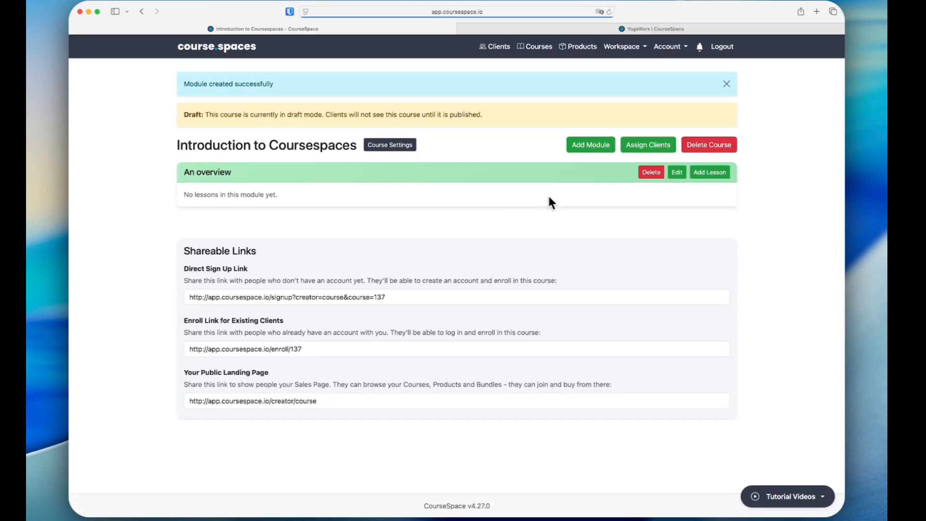
Step: Add a lesson titled "Adding a course" with the Text content type to the An overview module
left_click(709, 172)
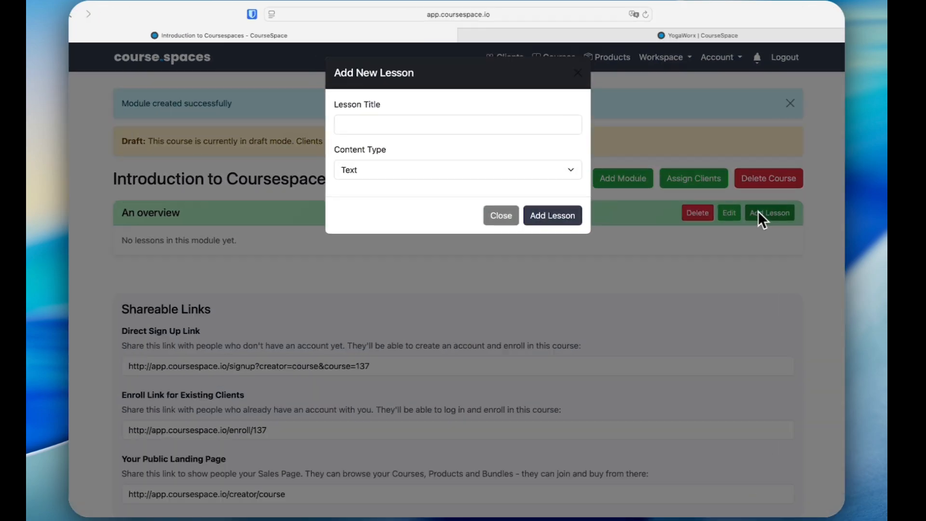
left_click(399, 125)
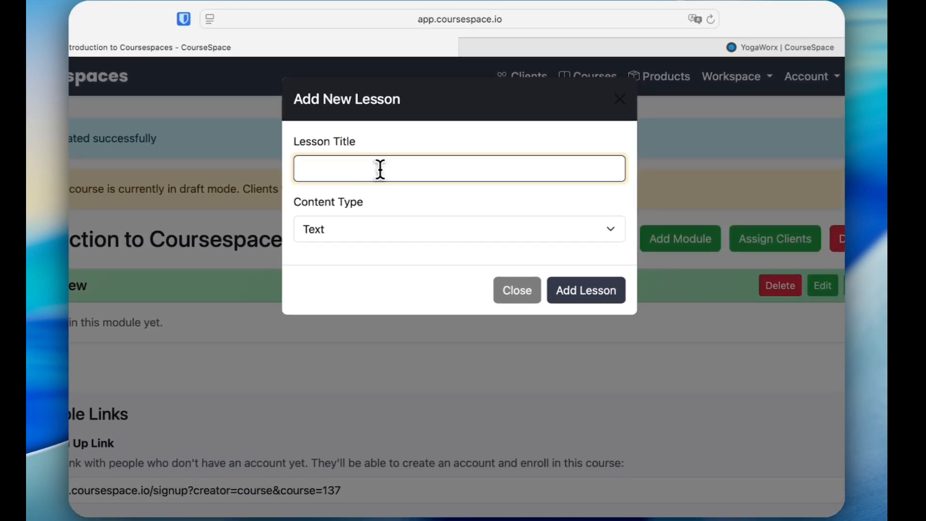
type("Adding a course")
left_click(380, 230)
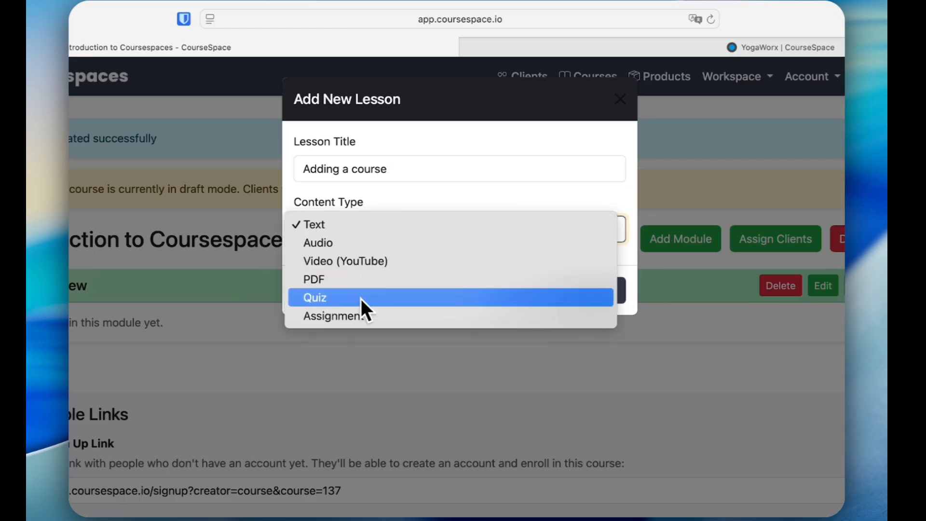
left_click(363, 230)
left_click(585, 291)
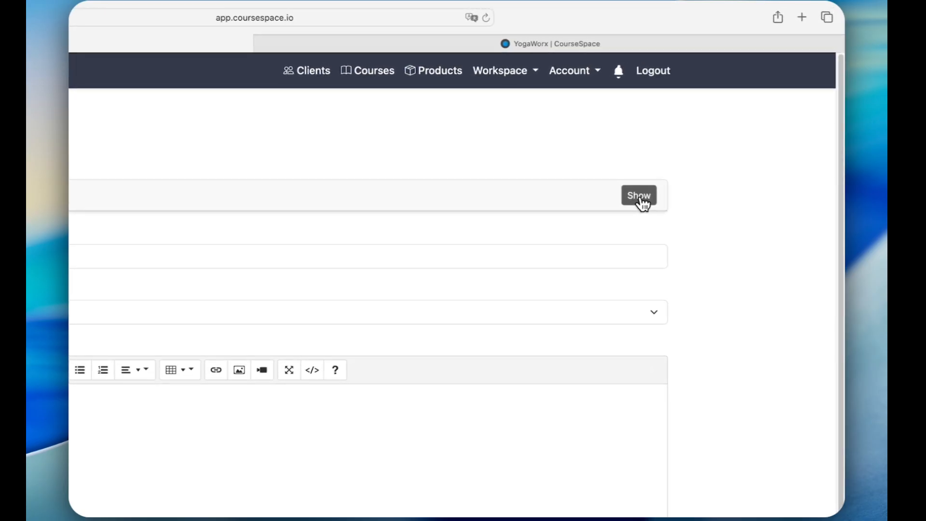
Step: Ask the Roger AI Lesson Assistant: "I'm doing a tutorial on how to create a course, could you give me some pointers."
left_click(643, 203)
left_click(285, 355)
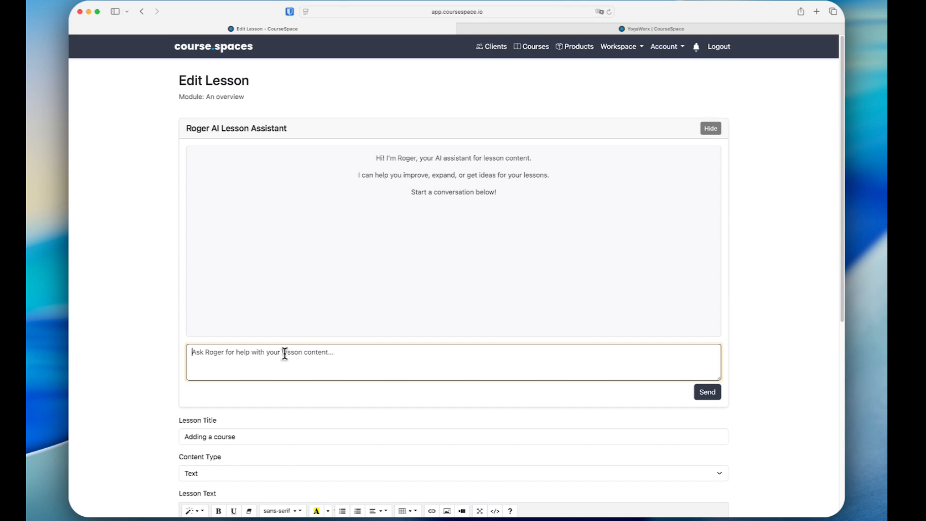
type("I'm doing a tutorial on how to create a course, could you give me some pointers.")
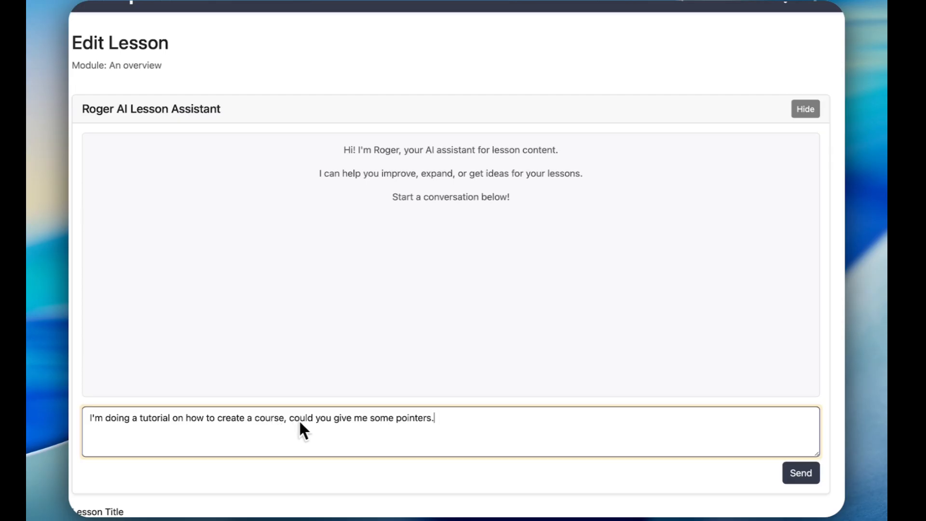
left_click(801, 475)
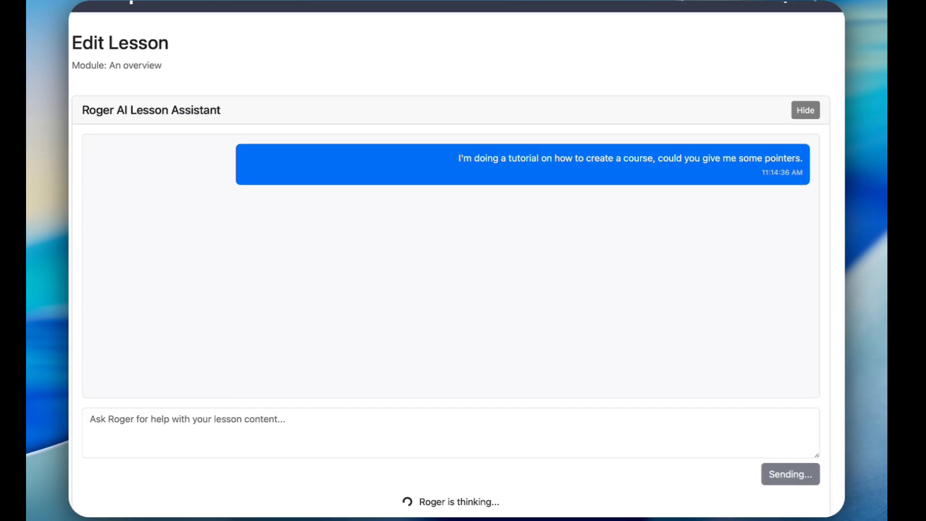
Step: Copy the AI assistant's course-creation pointers into the lesson text and update the lesson
scroll(451, 261, "down", 3)
scroll(451, 260, "up", 3)
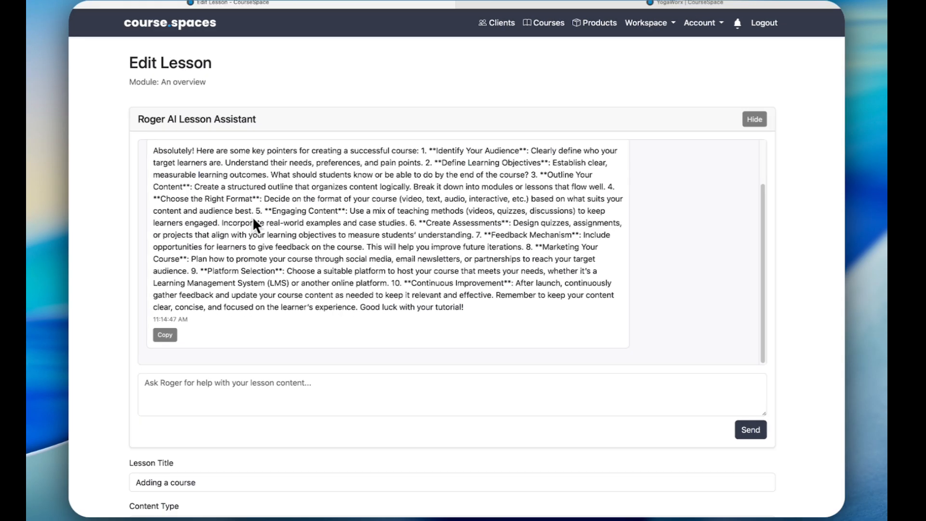
left_click(210, 312)
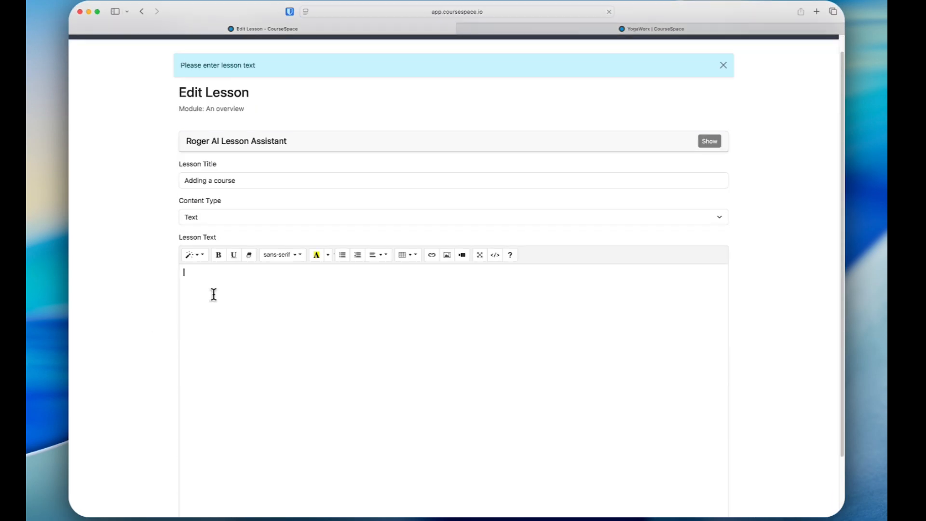
key("super+v")
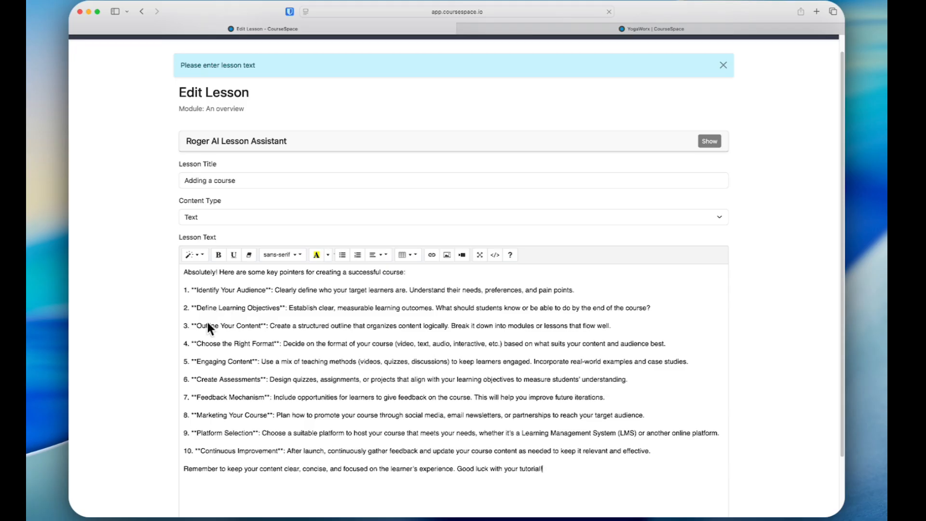
scroll(139, 328, "down", 3)
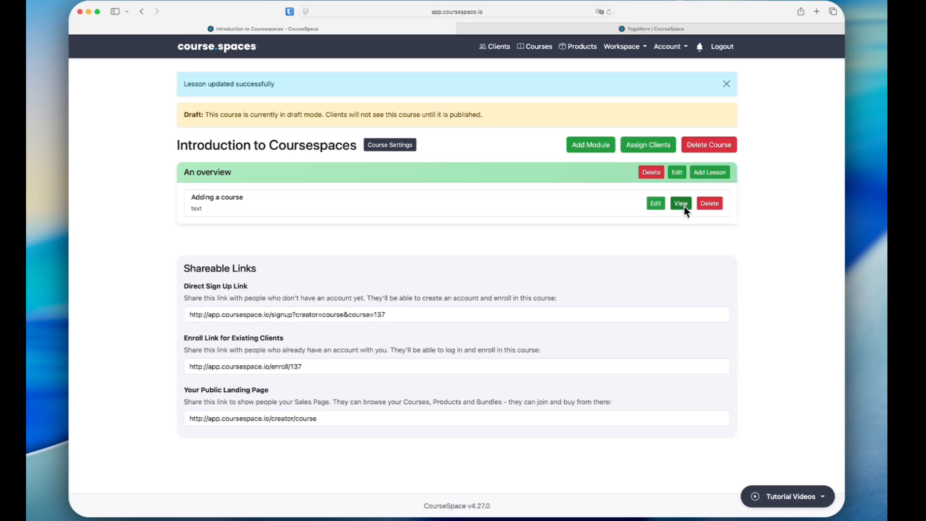
Step: View the Adding a course lesson and check it in the lesson editor without saving any changes
left_click(684, 207)
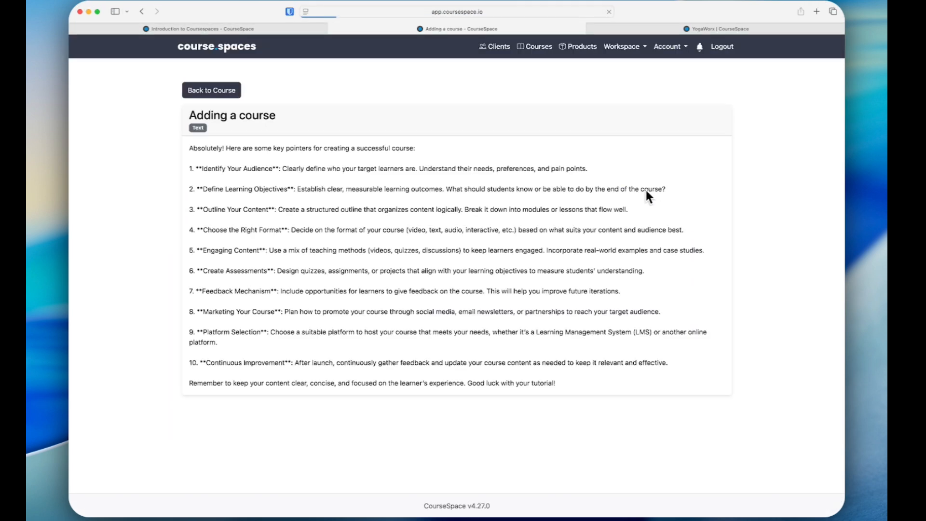
left_click(332, 28)
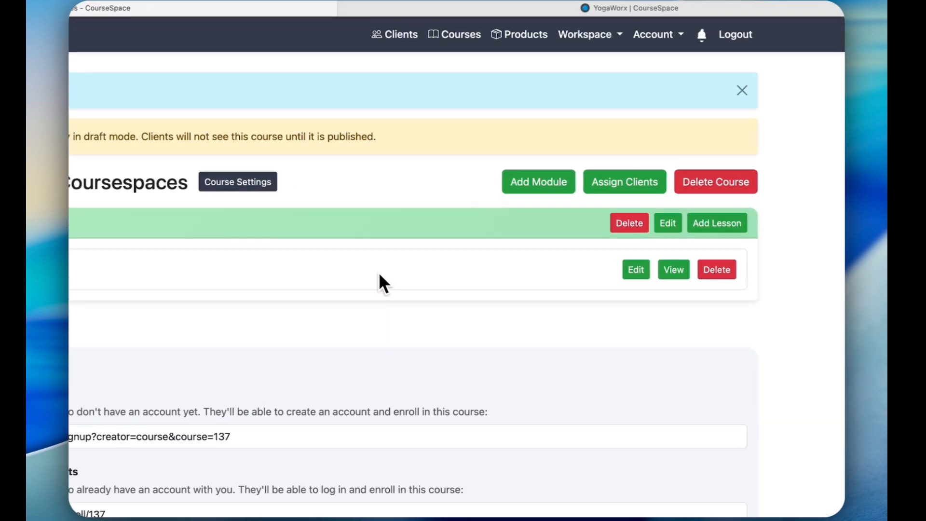
left_click(630, 273)
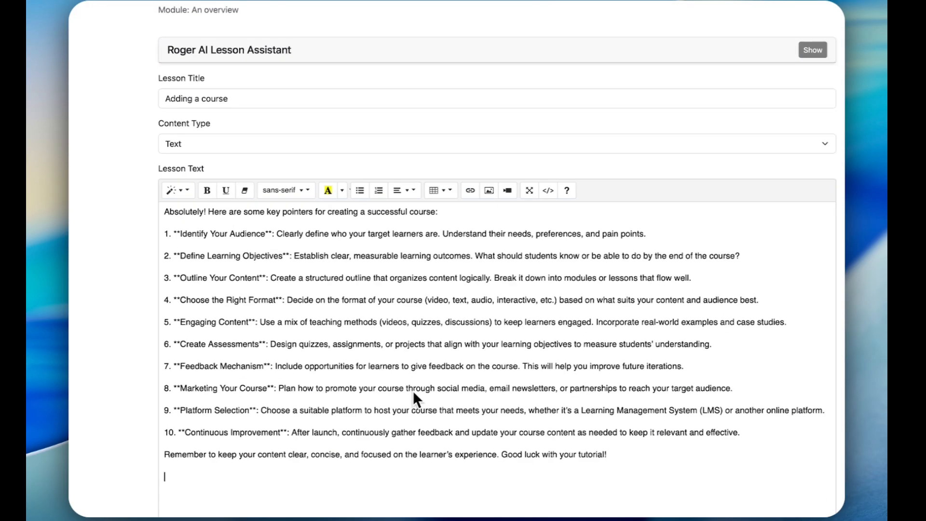
left_click(254, 492)
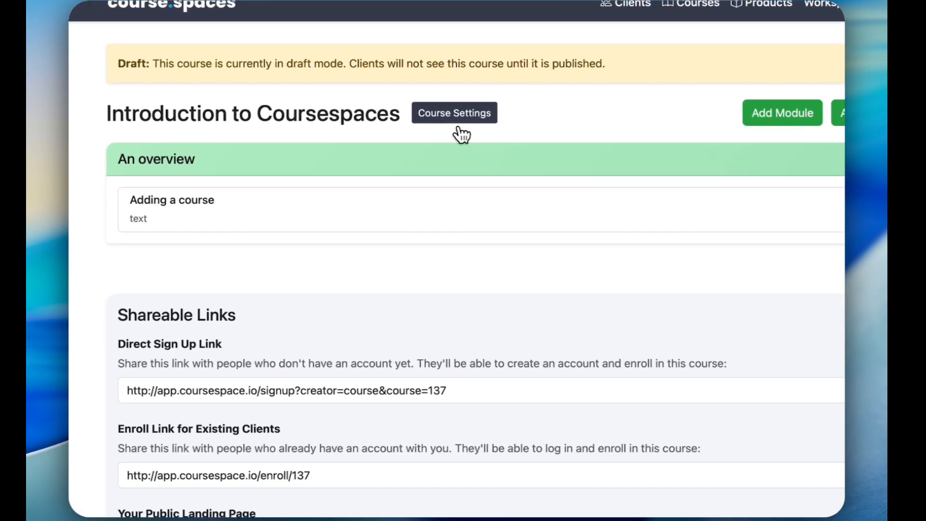
Step: Open the course settings and review them from the course information down to the cover image generator
left_click(390, 114)
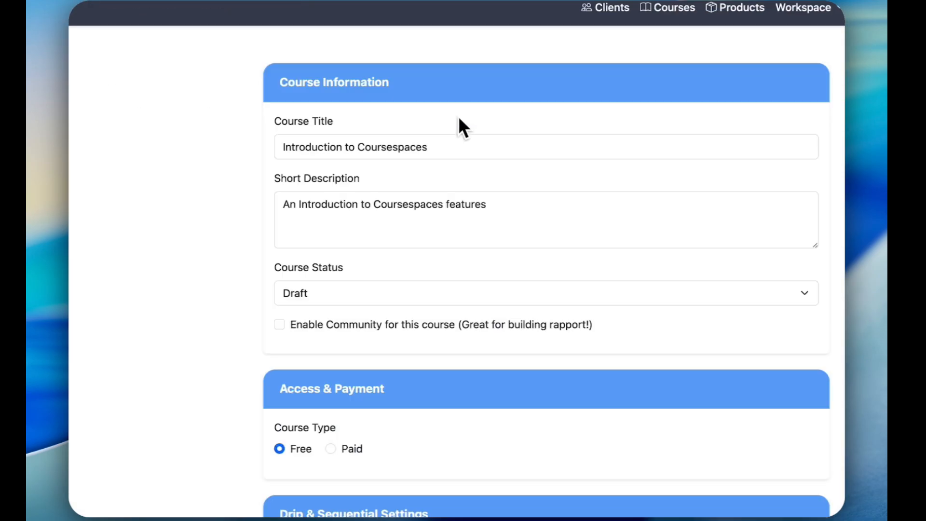
scroll(377, 229, "down", 6)
scroll(366, 268, "down", 5)
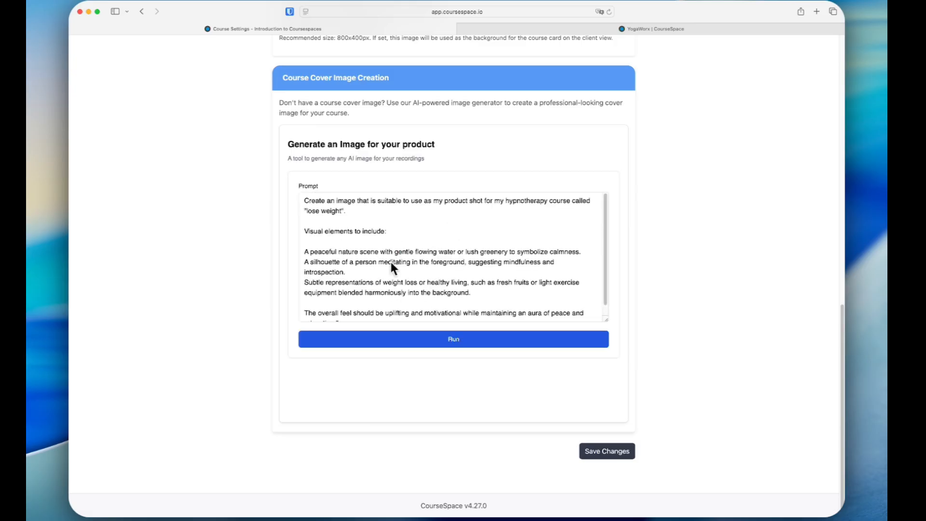
Step: Generate a course cover image with the AI image generator from the existing "lose weight" hypnotherapy prompt and view the generated image
scroll(272, 285, "up", 8)
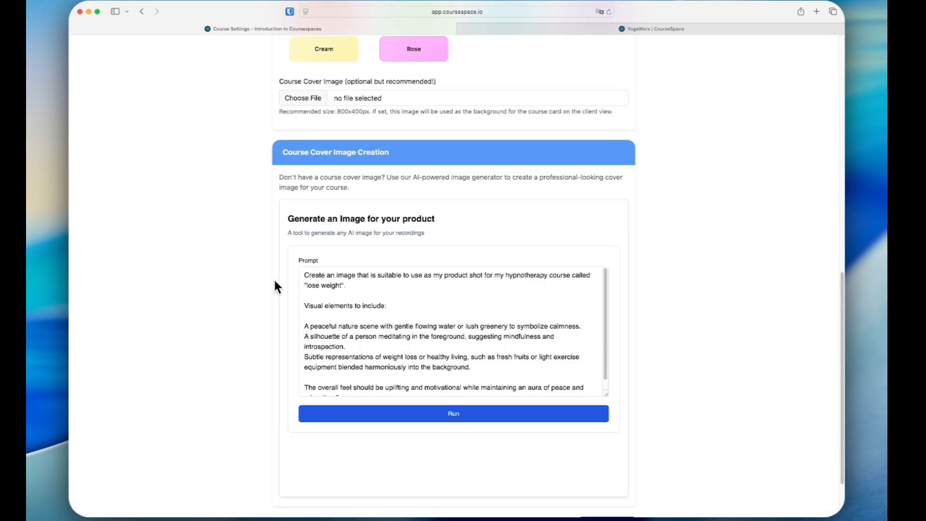
scroll(270, 281, "down", 8)
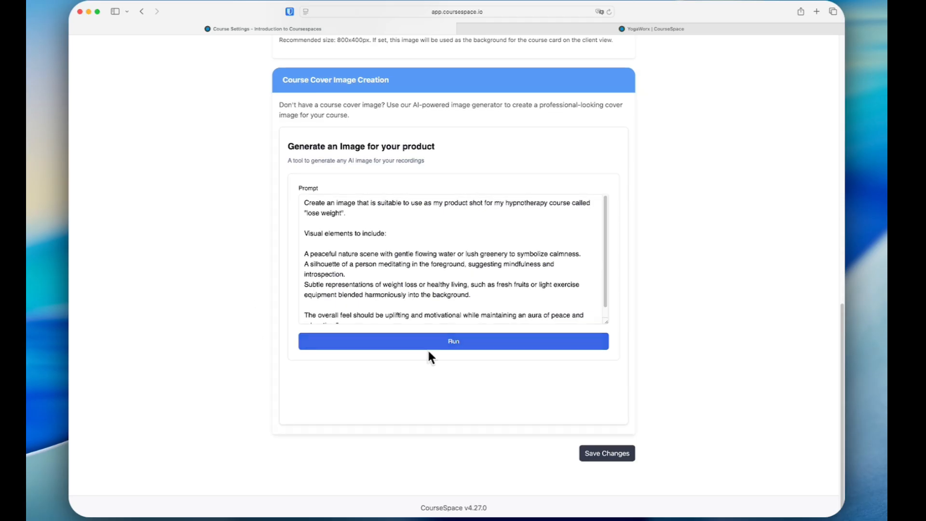
left_click(455, 341)
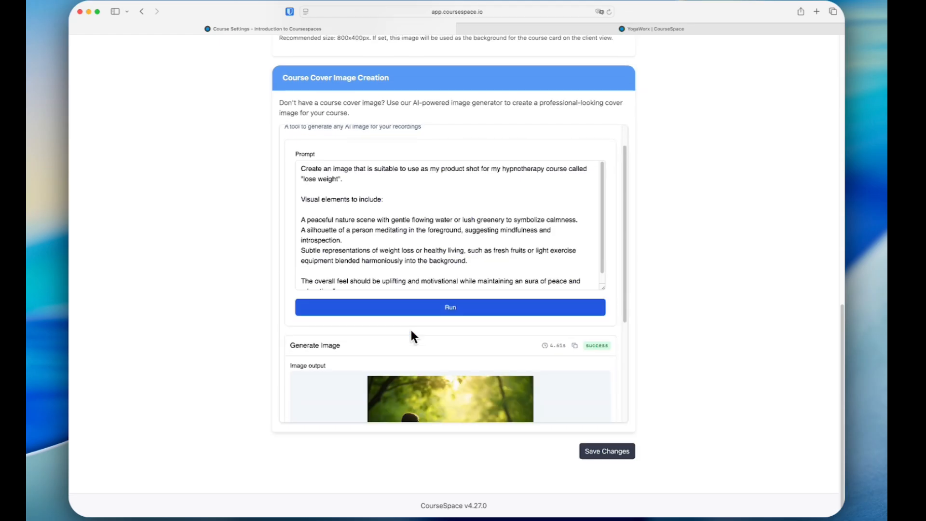
scroll(415, 337, "down", 5)
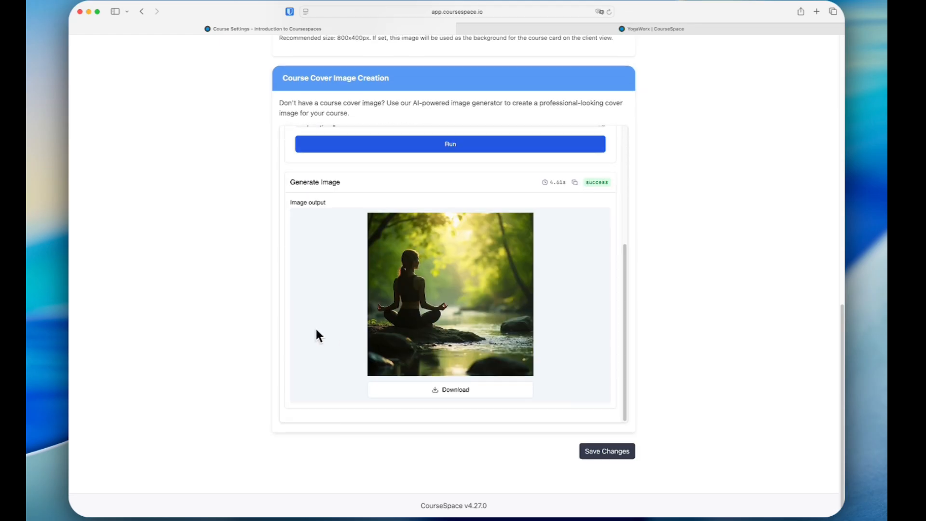
scroll(314, 325, "up", 20)
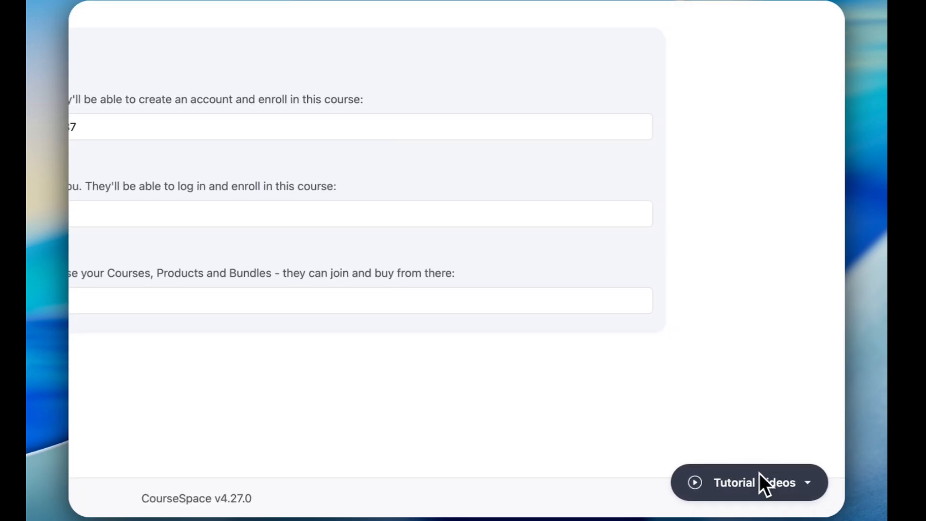
Step: Check the tutorial videos on the course page and review the existing offerings on the Products & Bundles page
left_click(767, 480)
left_click(760, 443)
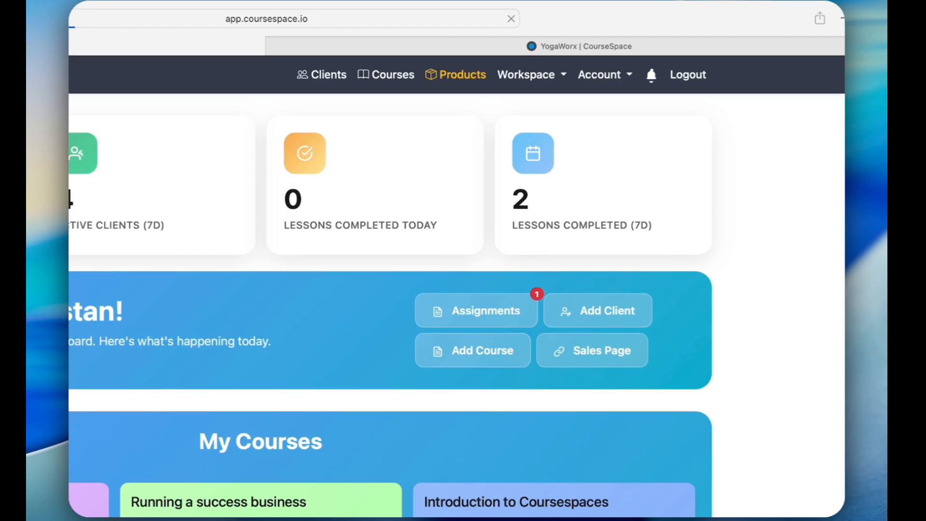
left_click(461, 76)
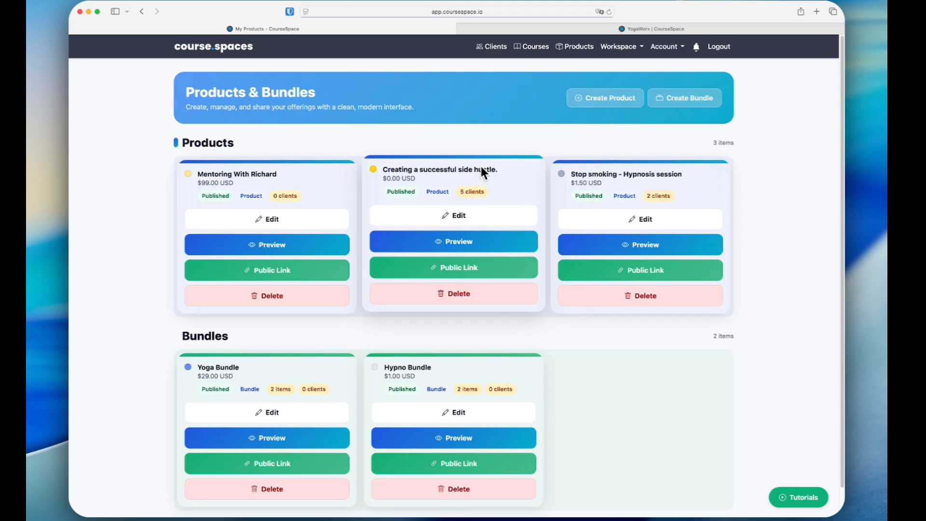
scroll(134, 368, "down", 2)
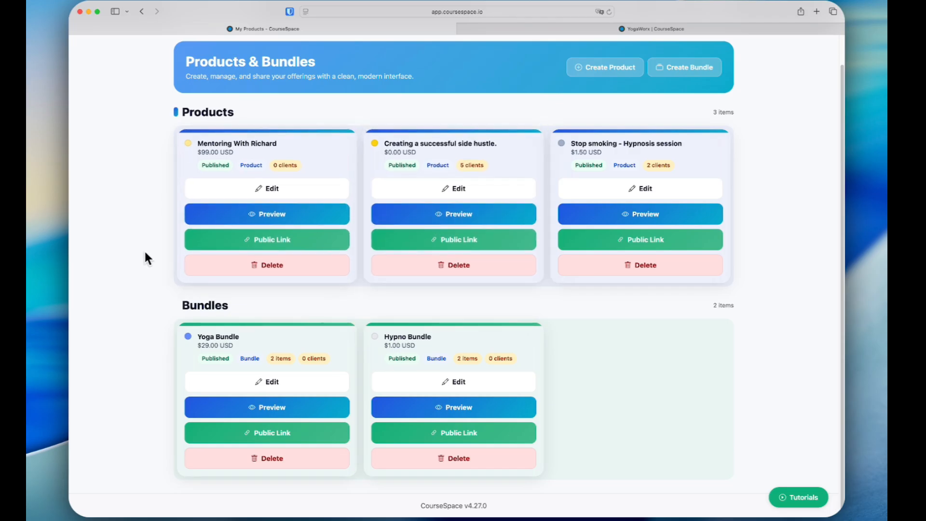
scroll(146, 253, "up", 2)
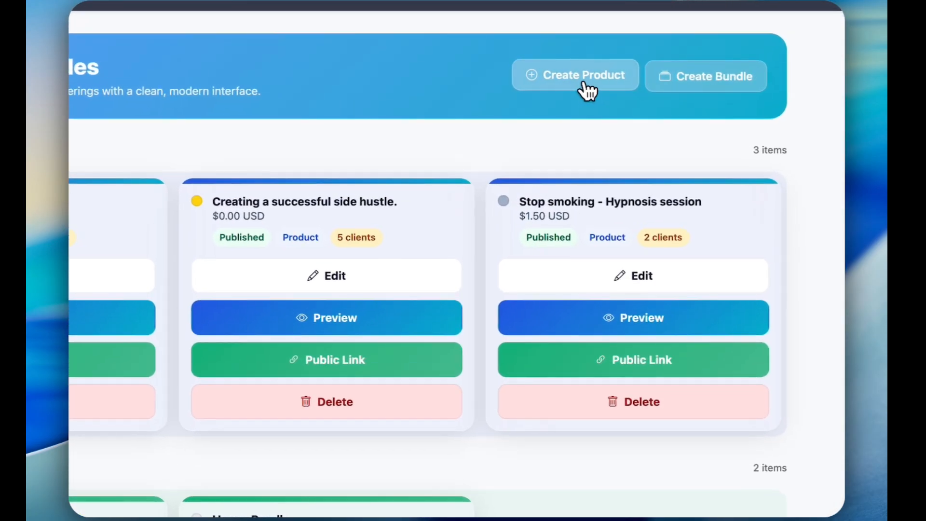
Step: Start a new product titled "How to run a profitable car dealership" with a price of 0 USD
left_click(554, 76)
scroll(132, 275, "down", 3)
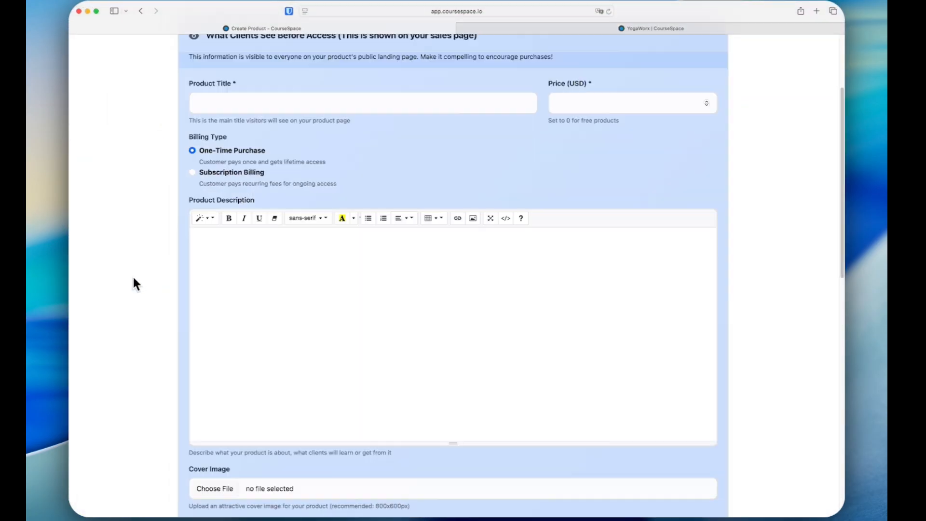
left_click(249, 100)
type("How to run a profitable car dealership")
left_click(585, 100)
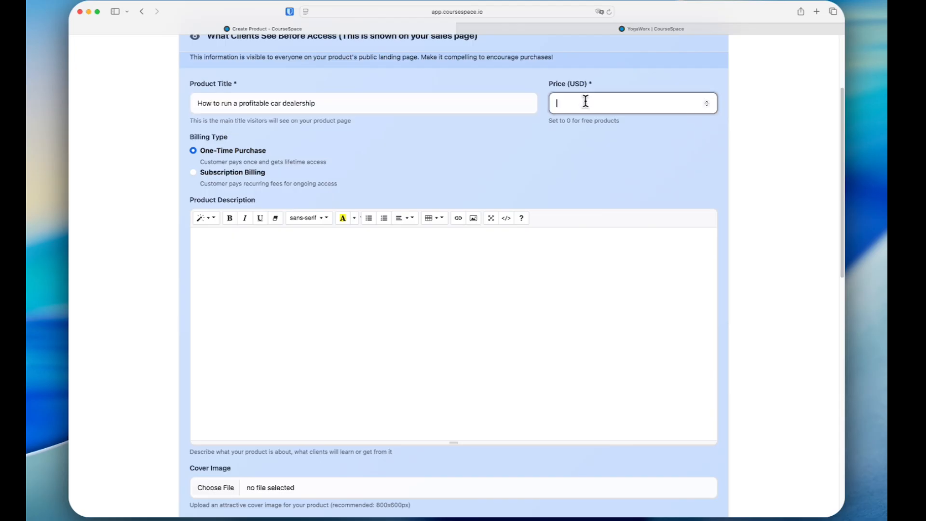
type("0")
left_click(485, 148)
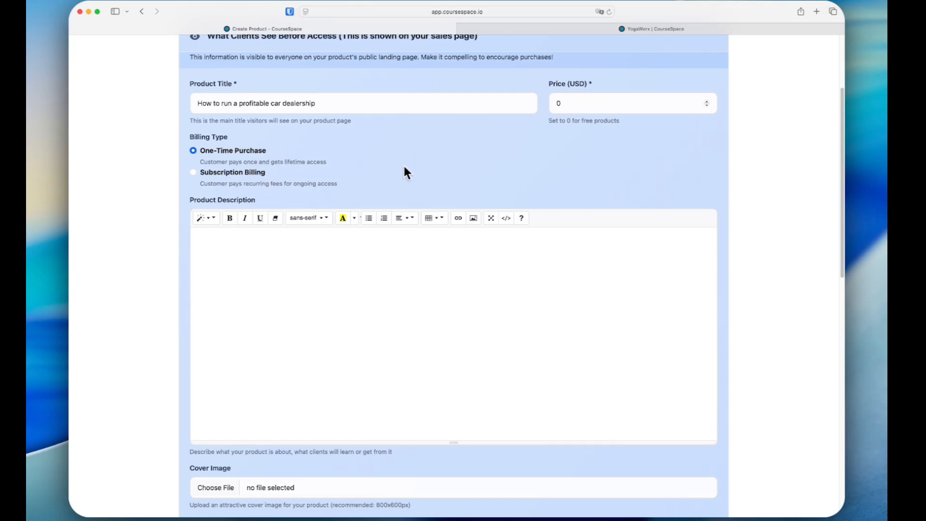
Step: Review the new product's description, cover image, visibility, protected content and resource upload fields, and cancel without creating the product
left_click(320, 244)
scroll(293, 245, "down", 5)
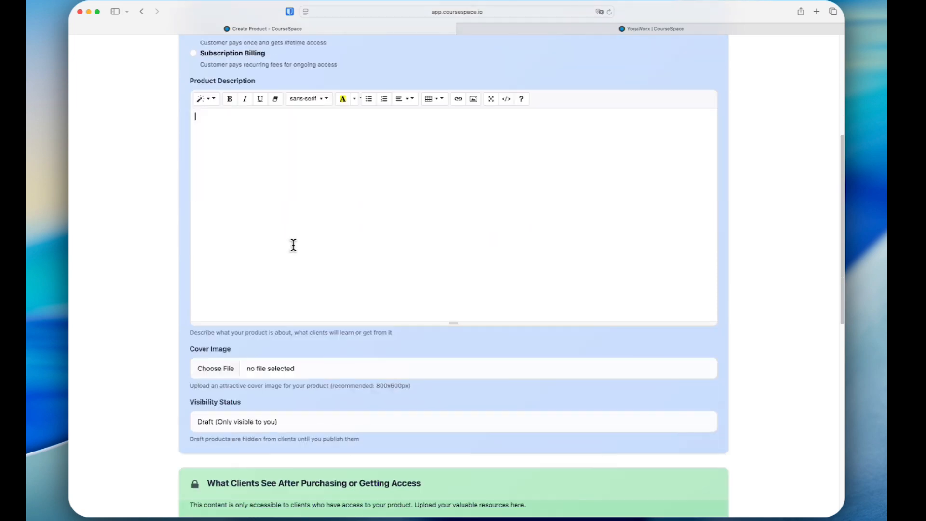
scroll(280, 289, "down", 8)
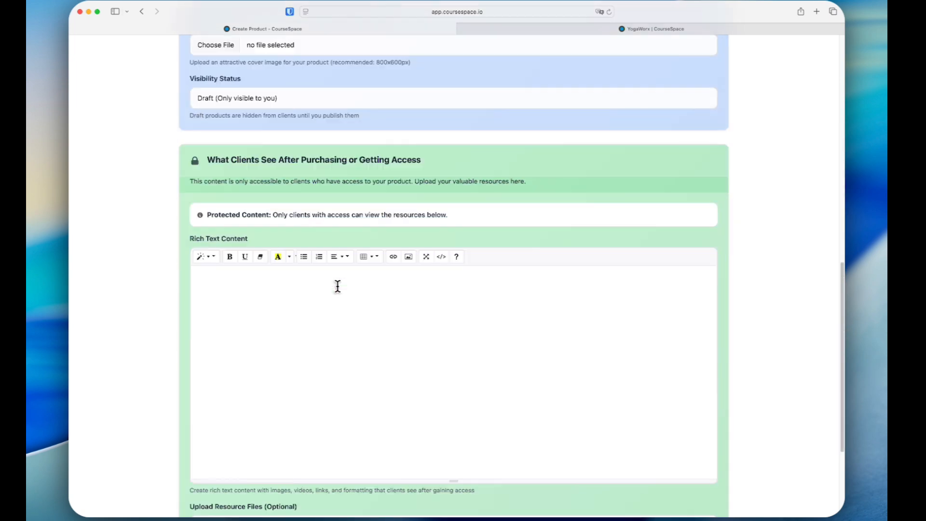
left_click(294, 280)
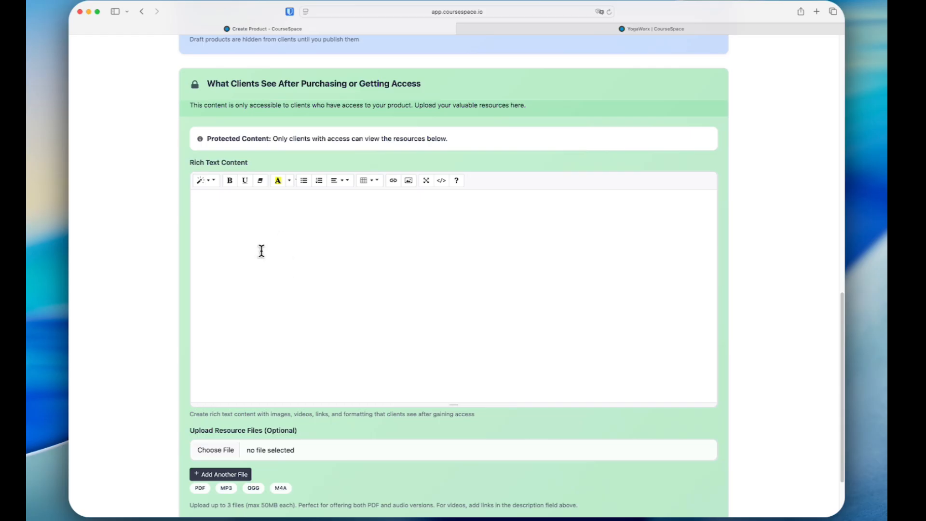
scroll(322, 322, "down", 2)
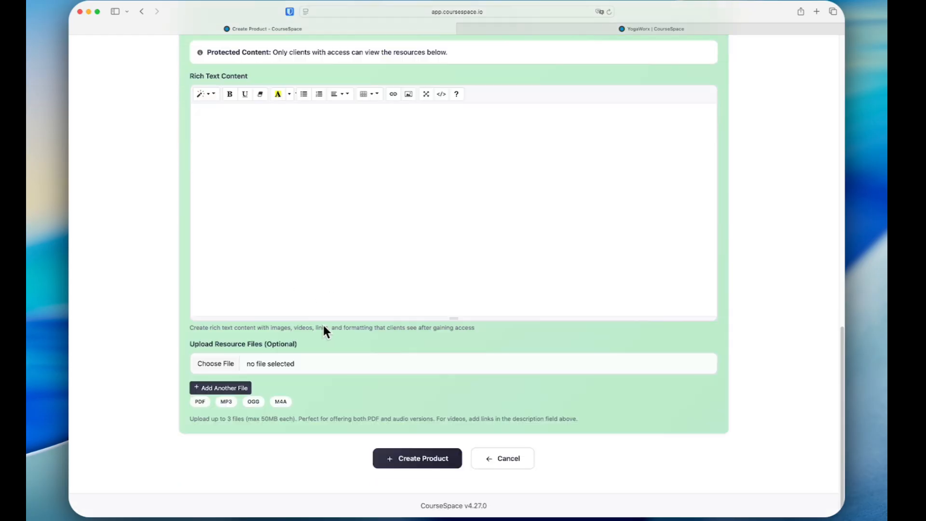
left_click(502, 458)
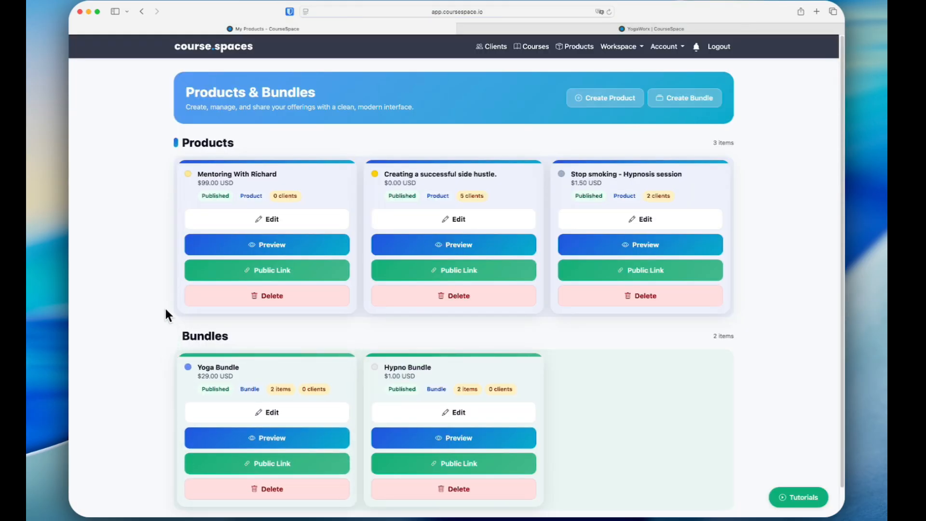
Step: Open the mentoring product for editing, review its sales page details and protected client content, and cancel without saving
left_click(224, 218)
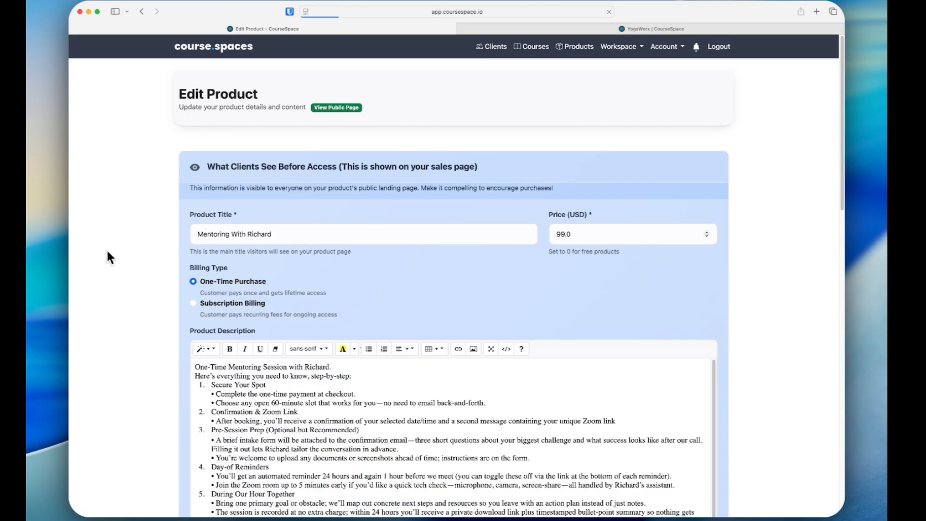
scroll(149, 311, "down", 5)
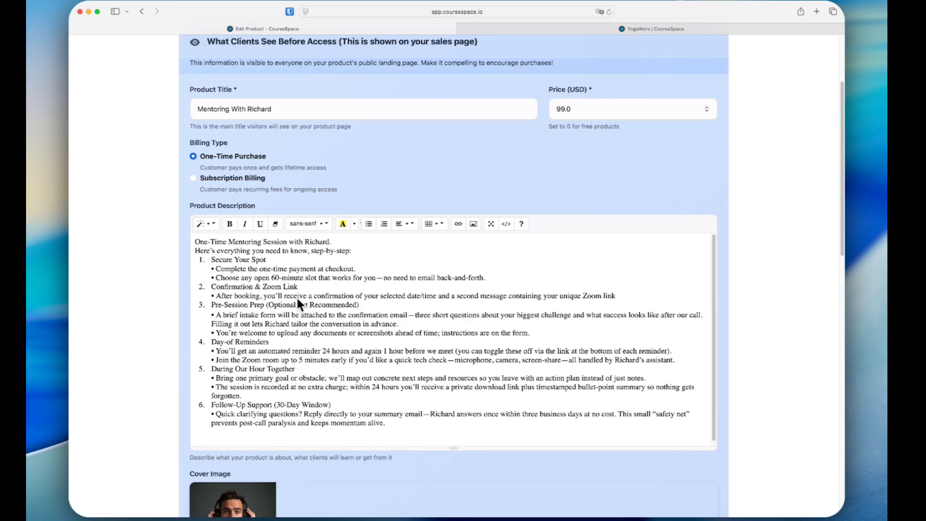
scroll(161, 299, "down", 15)
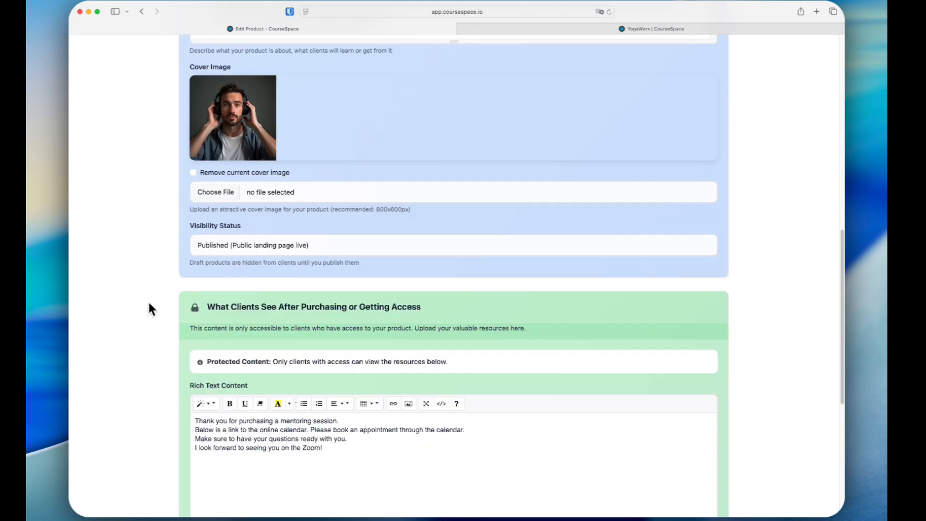
scroll(149, 308, "down", 6)
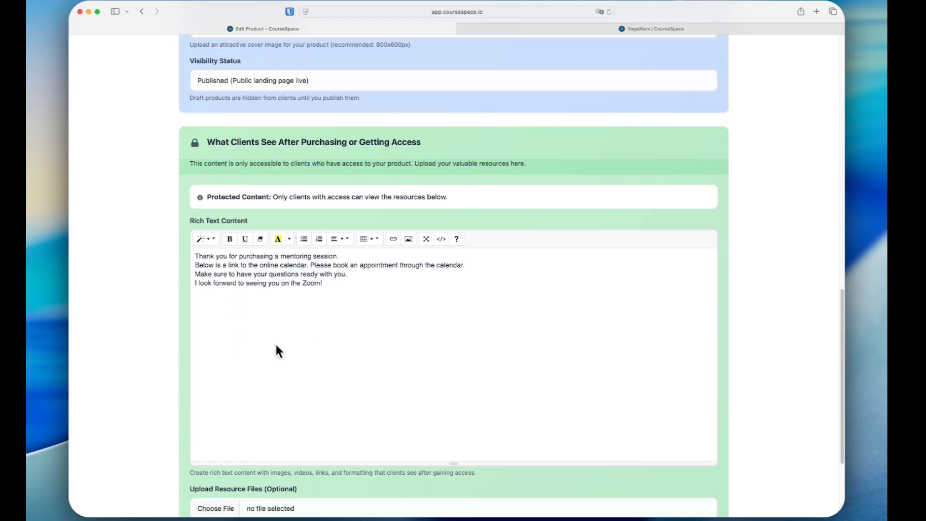
scroll(306, 338, "down", 2)
scroll(306, 336, "up", 20)
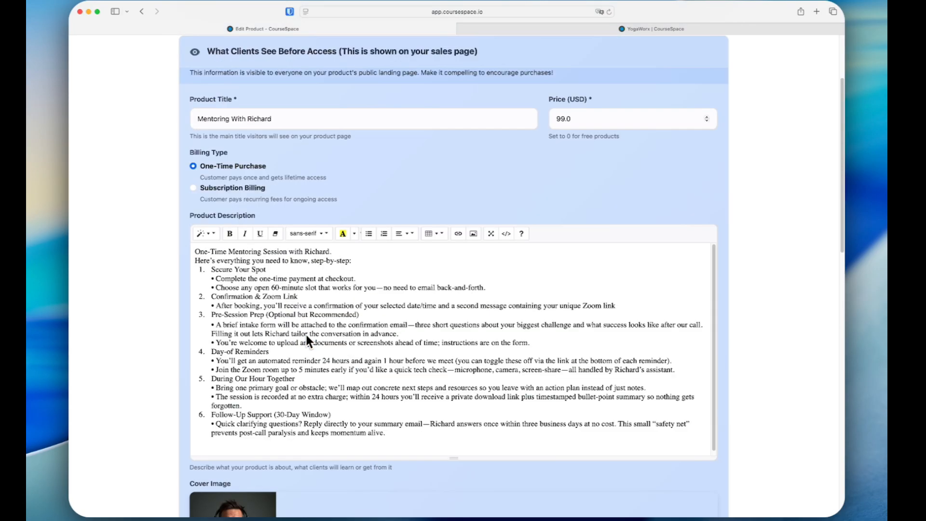
scroll(306, 335, "up", 4)
scroll(309, 386, "down", 20)
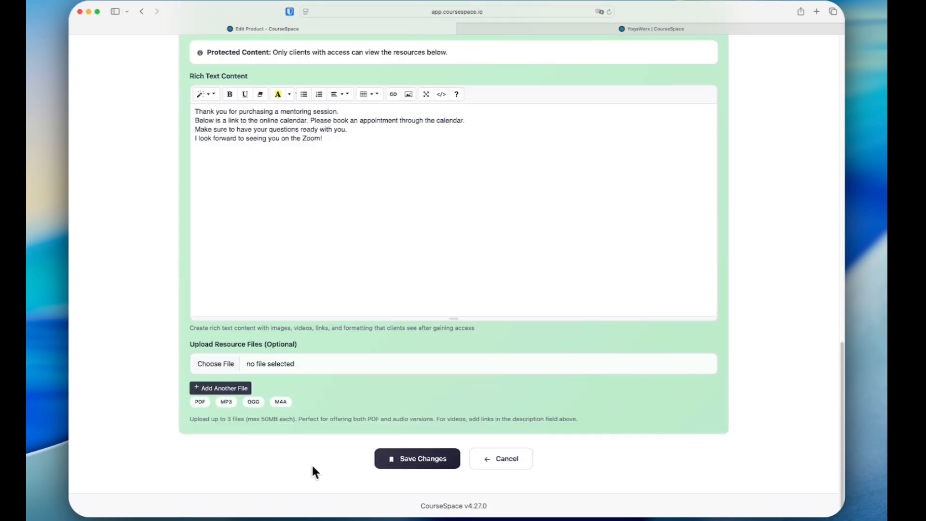
left_click(494, 465)
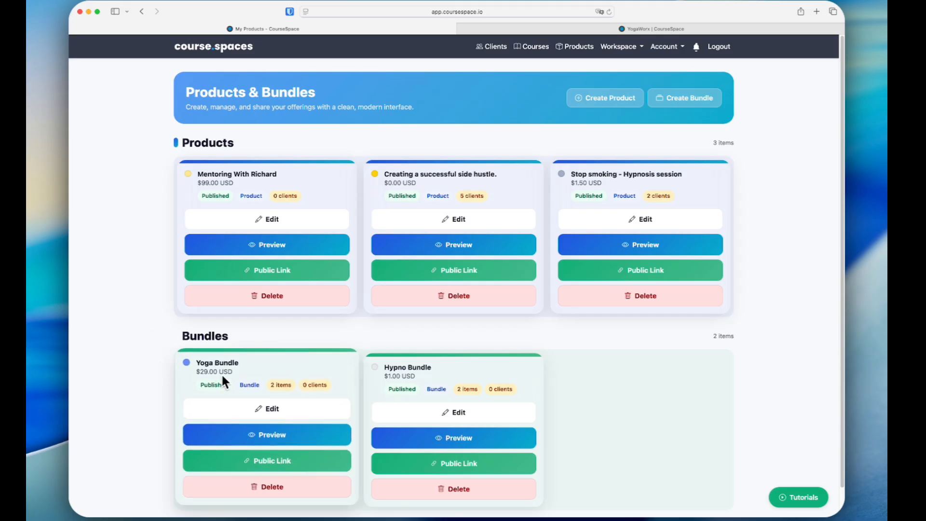
Step: Review the Yoga Bundle's details, contents and visibility settings in its editor, and check the tutorials on the Products & Bundles page
left_click(278, 415)
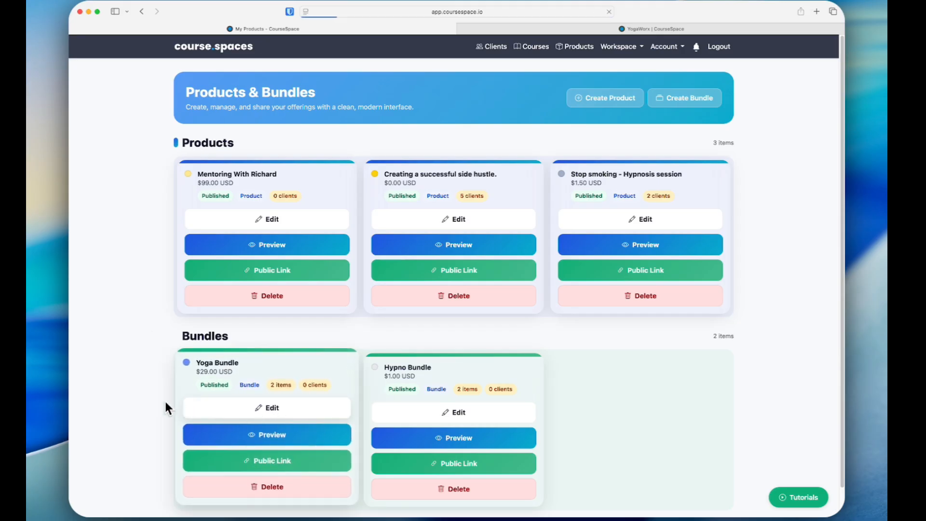
scroll(156, 401, "down", 2)
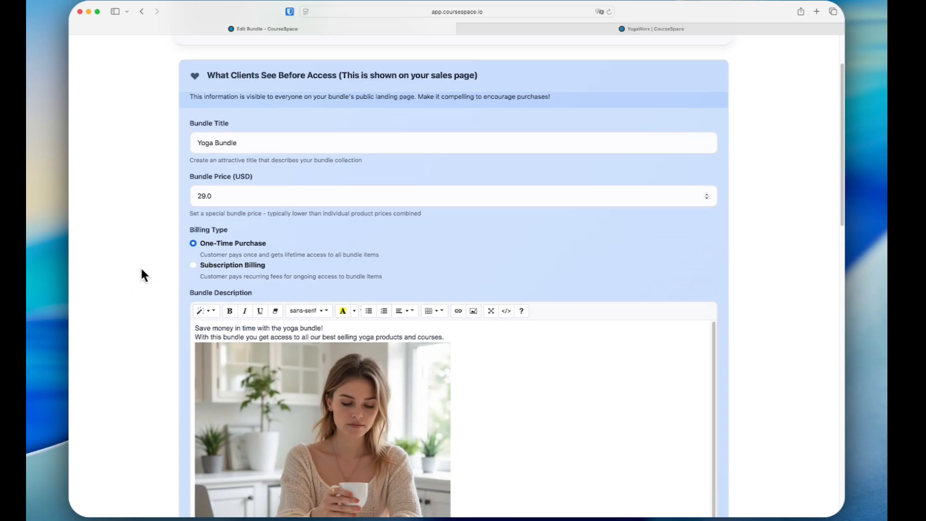
scroll(137, 275, "down", 10)
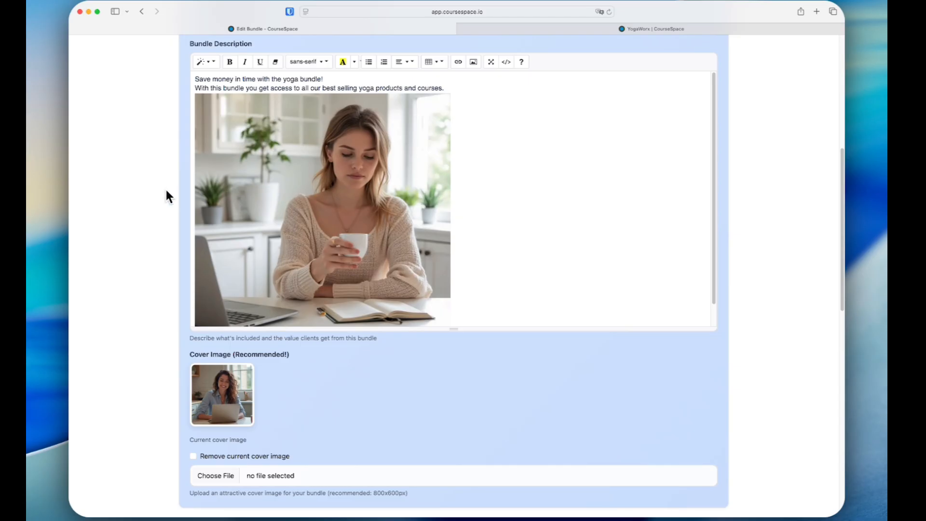
scroll(166, 191, "down", 15)
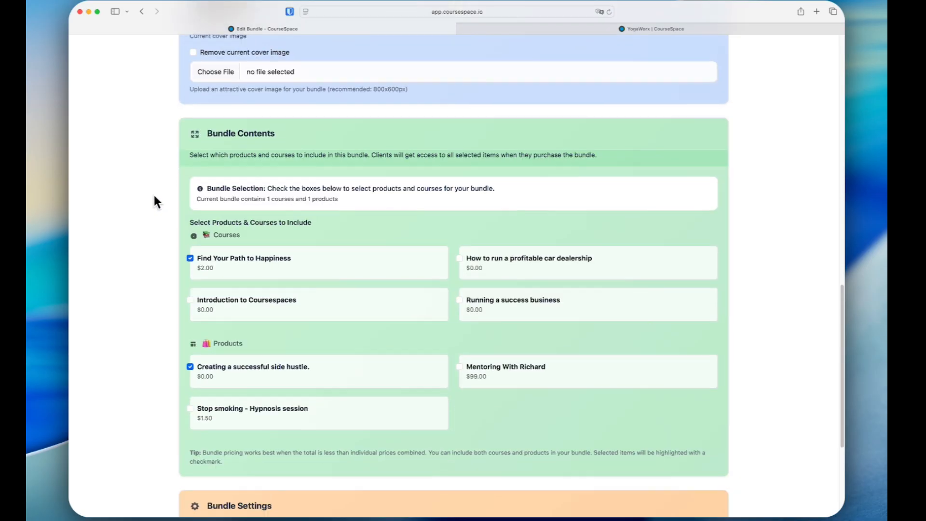
scroll(154, 198, "down", 3)
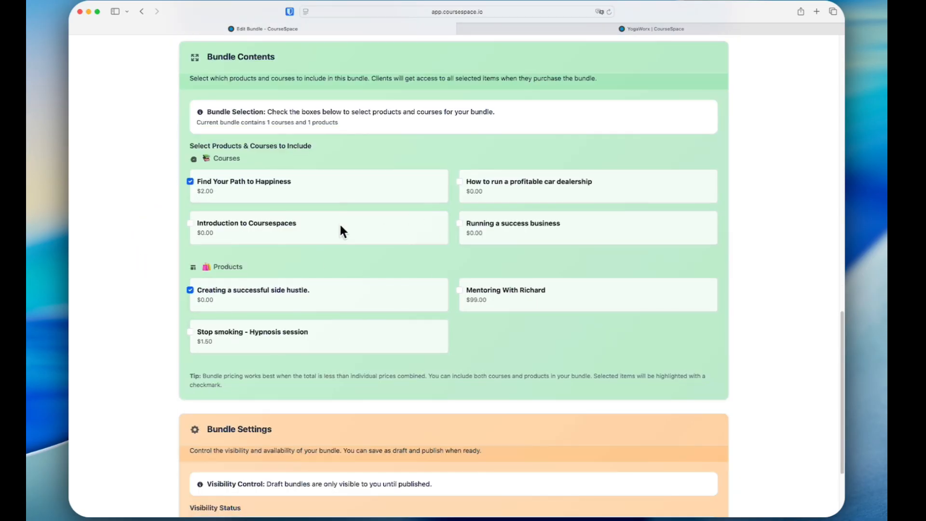
scroll(149, 290, "down", 5)
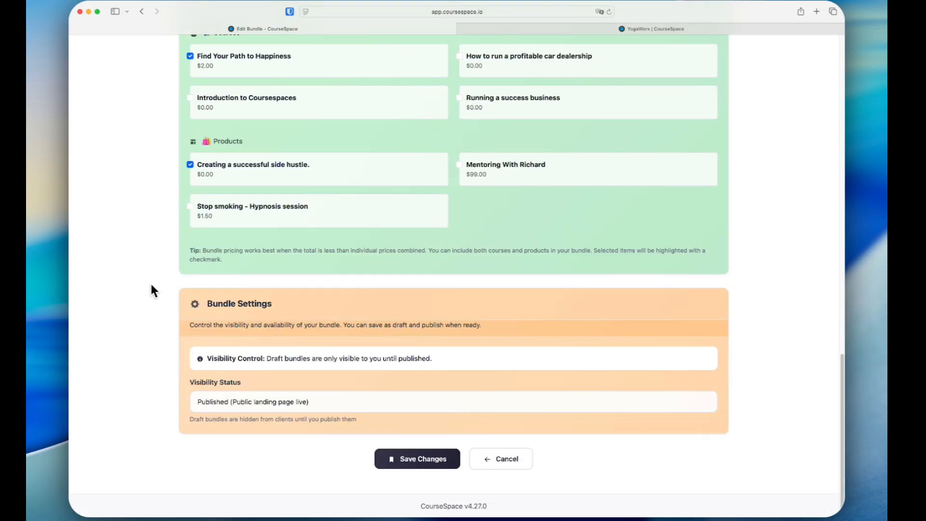
left_click(418, 458)
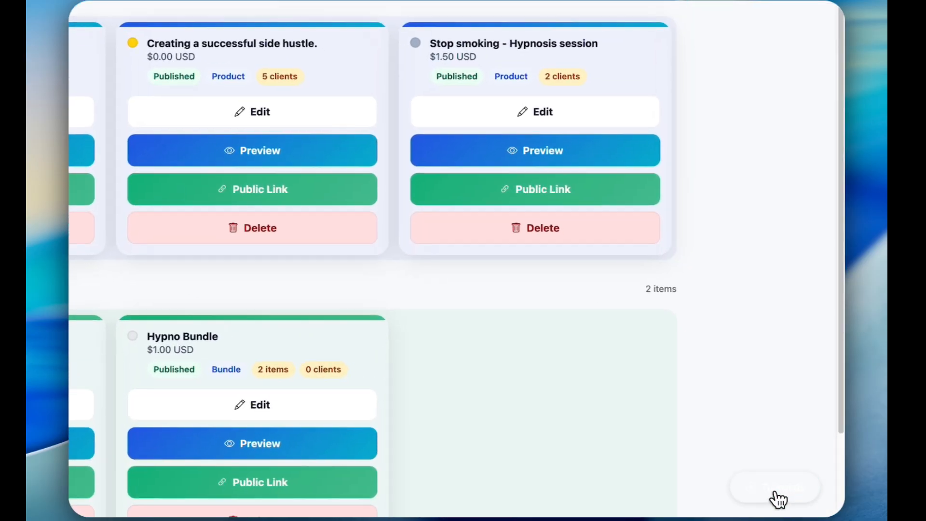
left_click(775, 492)
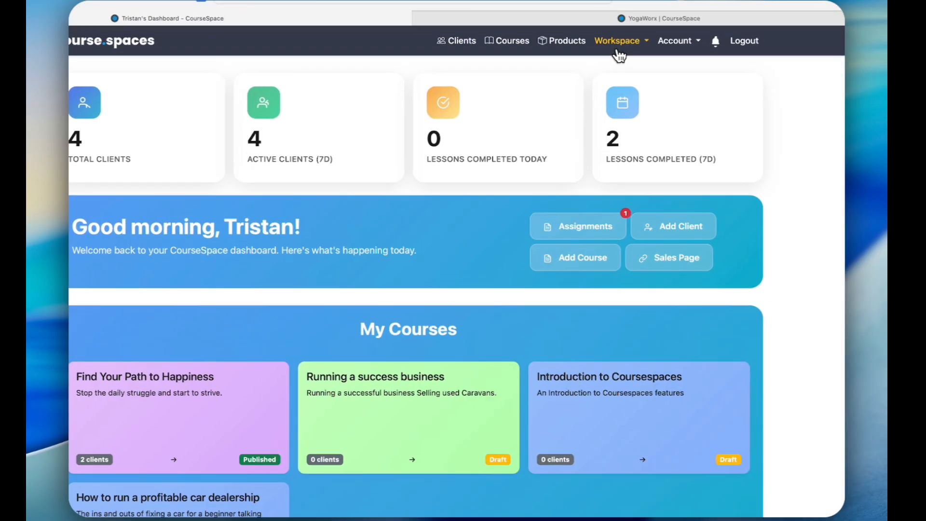
Step: View the communities and the form for creating a new community, and leave for the courses without creating one
left_click(619, 46)
left_click(605, 63)
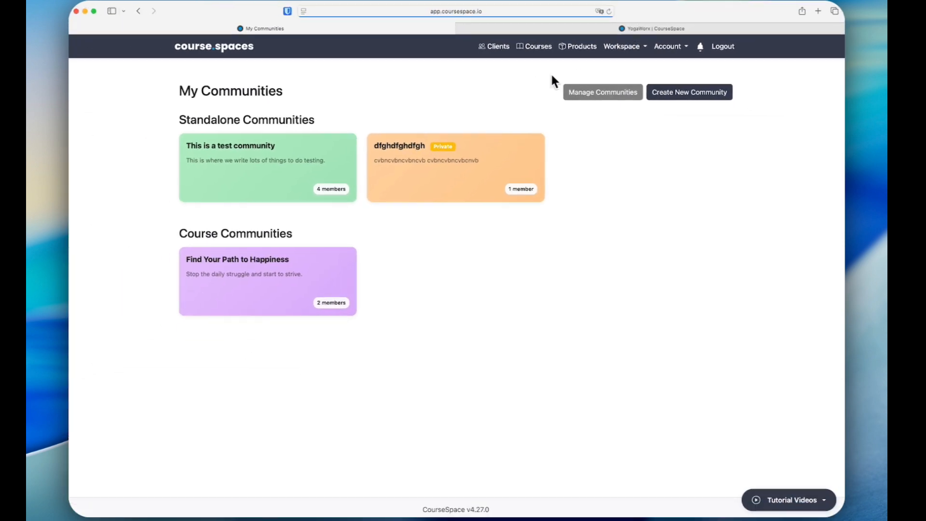
left_click(694, 92)
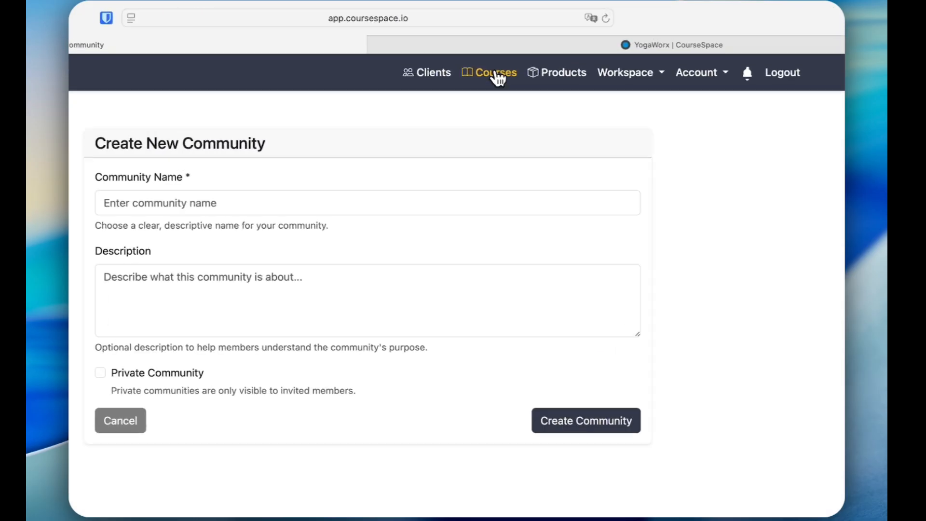
left_click(496, 74)
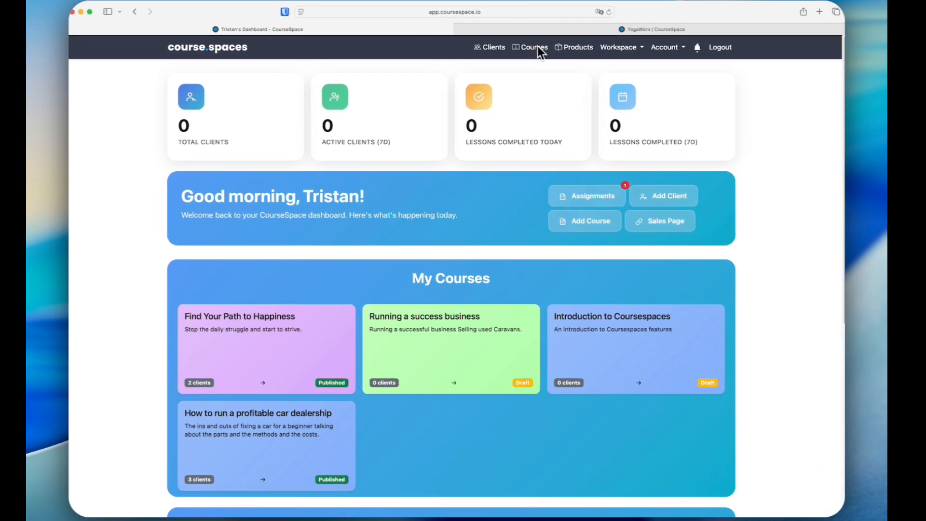
Step: Enable the community for the Introduction to Coursespaces course in its settings and save the changes
left_click(572, 330)
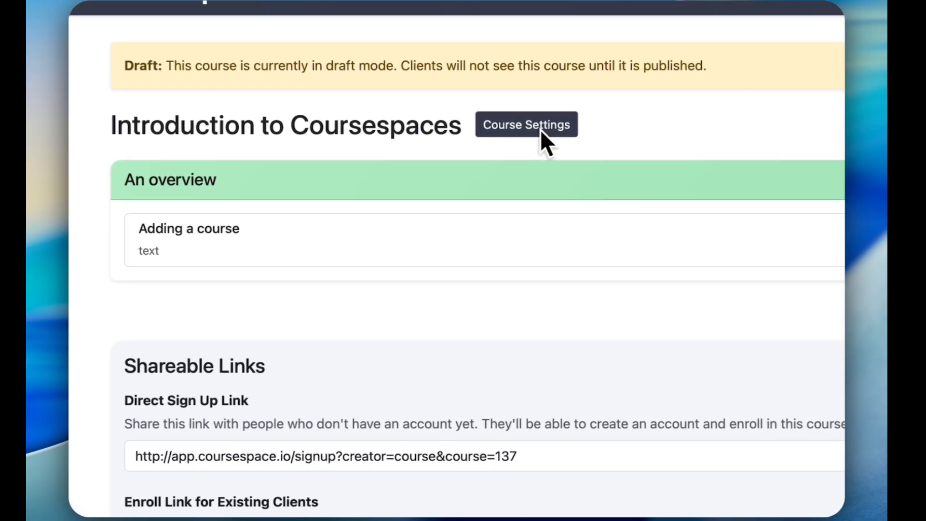
left_click(400, 117)
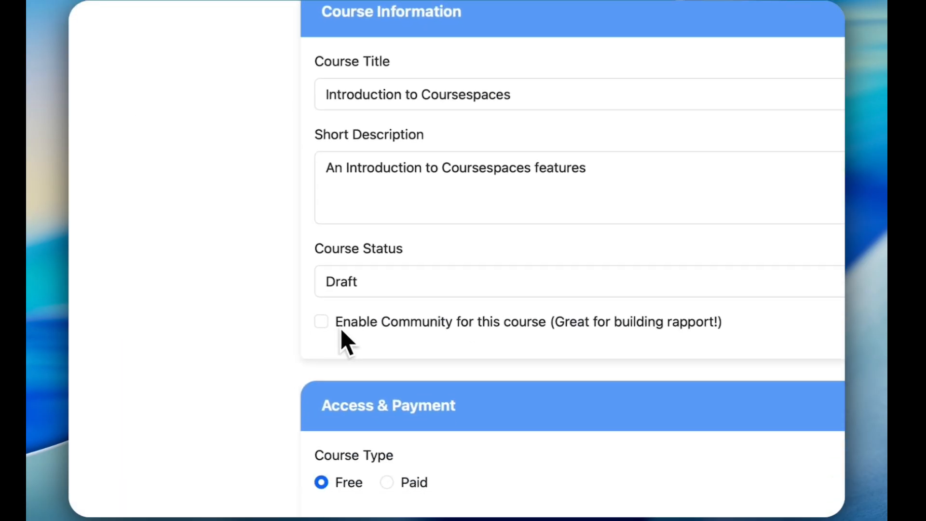
scroll(341, 328, "down", 3)
left_click(327, 263)
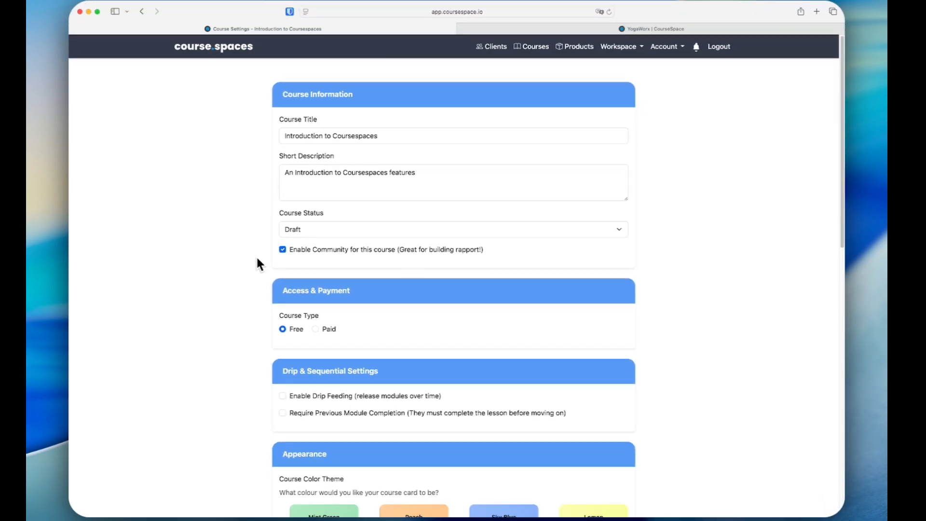
scroll(257, 264, "down", 15)
left_click(598, 455)
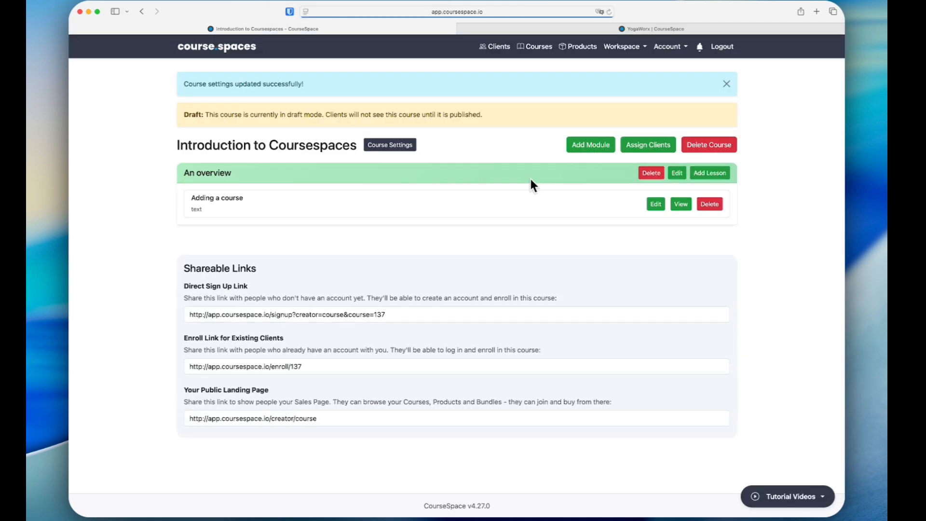
Step: View the workspace's course communities and open the Introduction to Coursespaces community
left_click(623, 48)
left_click(610, 67)
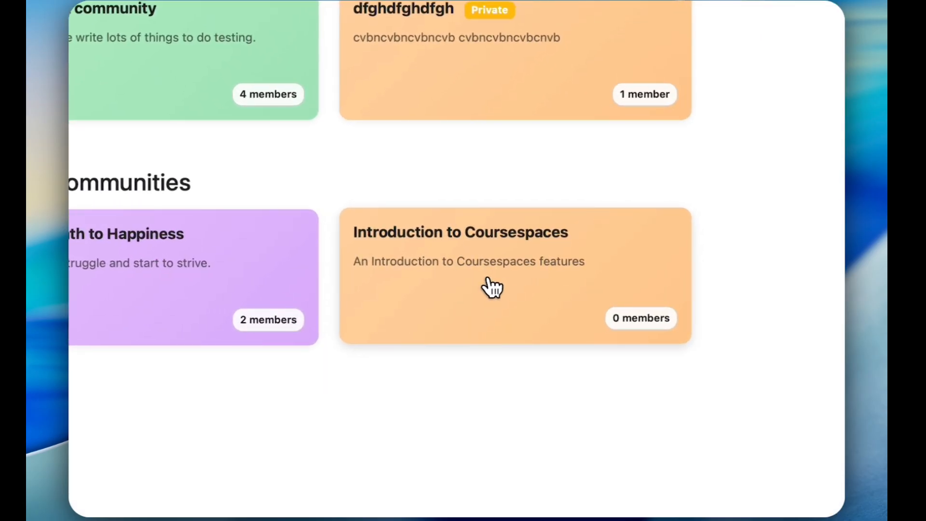
left_click(492, 290)
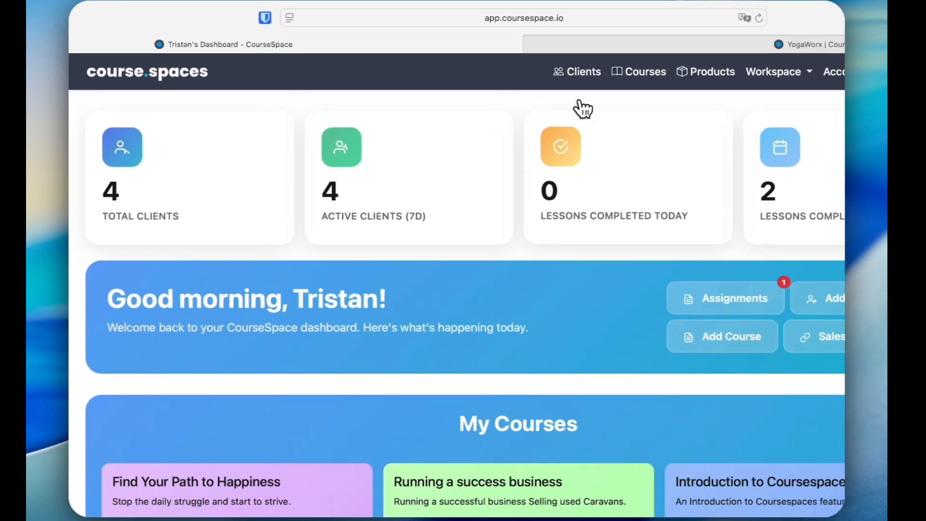
Step: View the client list and review the new client form's details and course, product and bundle assignments without adding a client
left_click(497, 46)
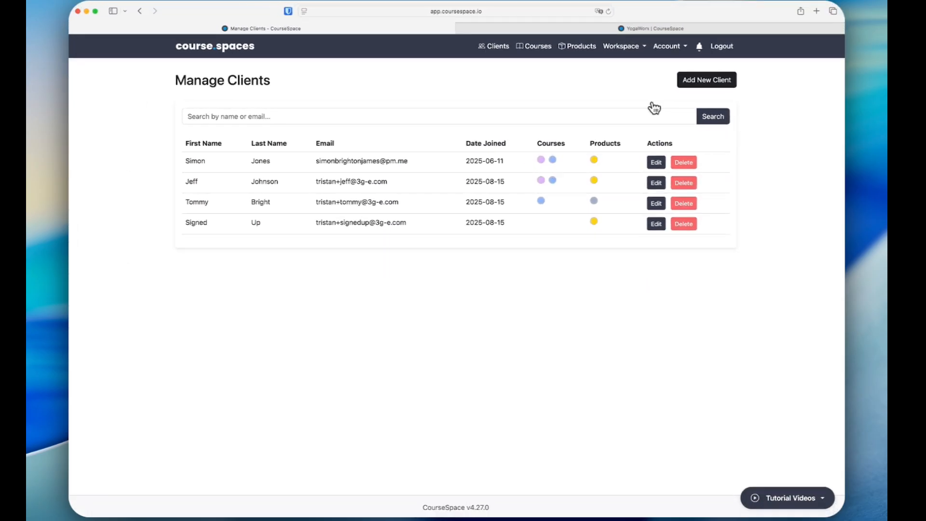
left_click(704, 82)
scroll(403, 229, "down", 5)
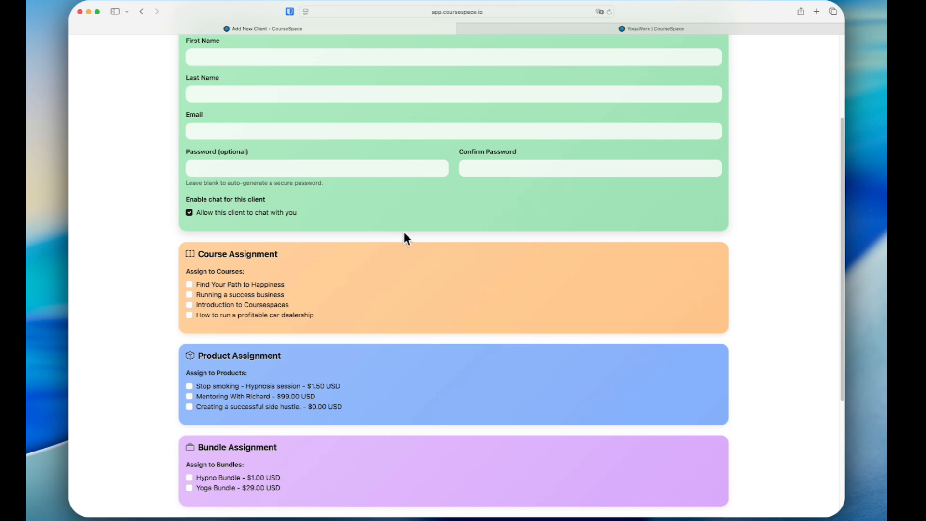
scroll(404, 230, "down", 7)
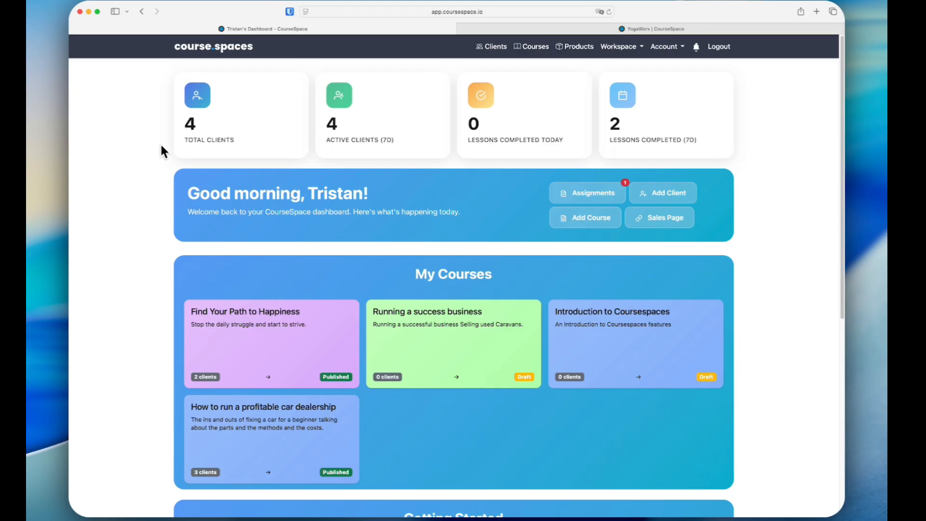
Step: Look through the workspace and account options, open the YogaWorx sales page and view its course listings
left_click(622, 48)
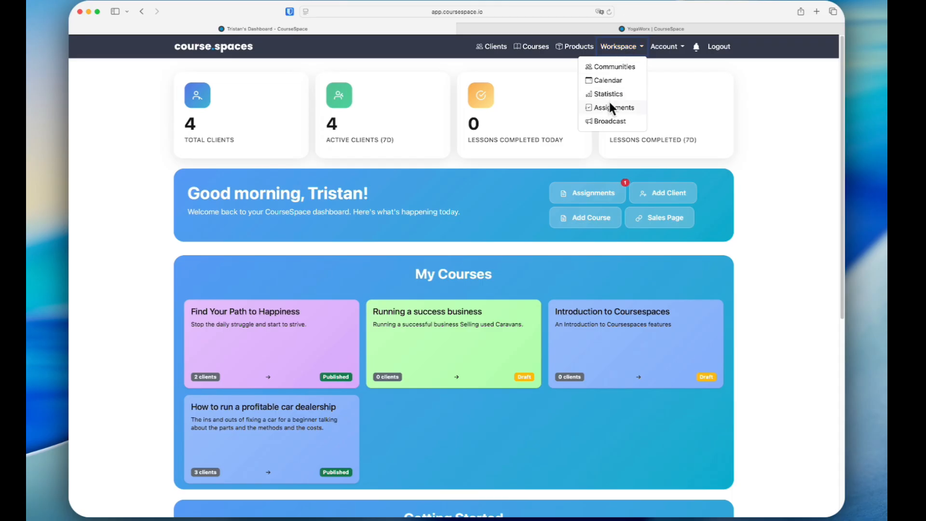
left_click(666, 48)
left_click(586, 64)
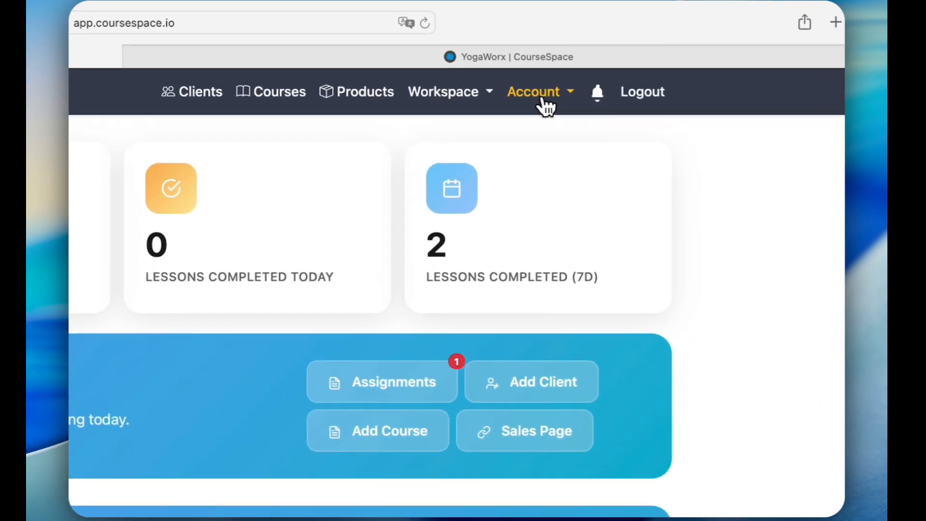
left_click(671, 50)
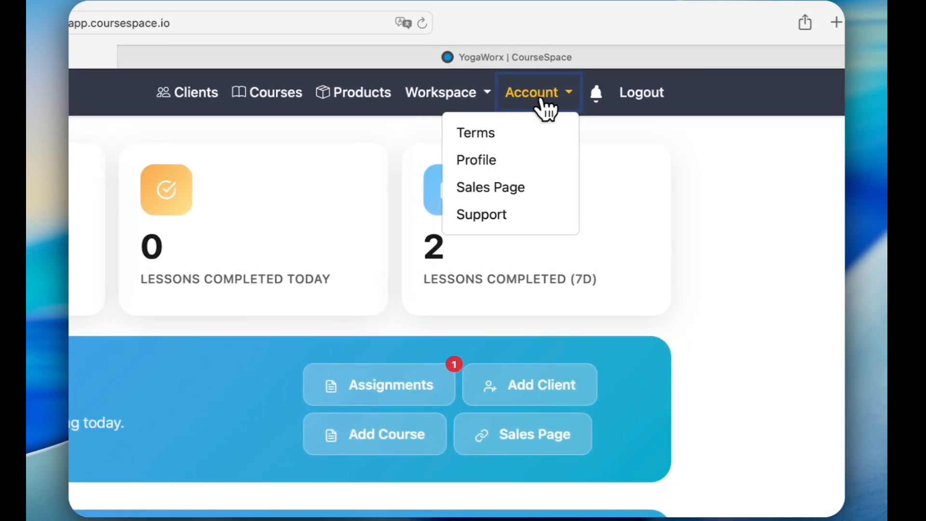
left_click(530, 192)
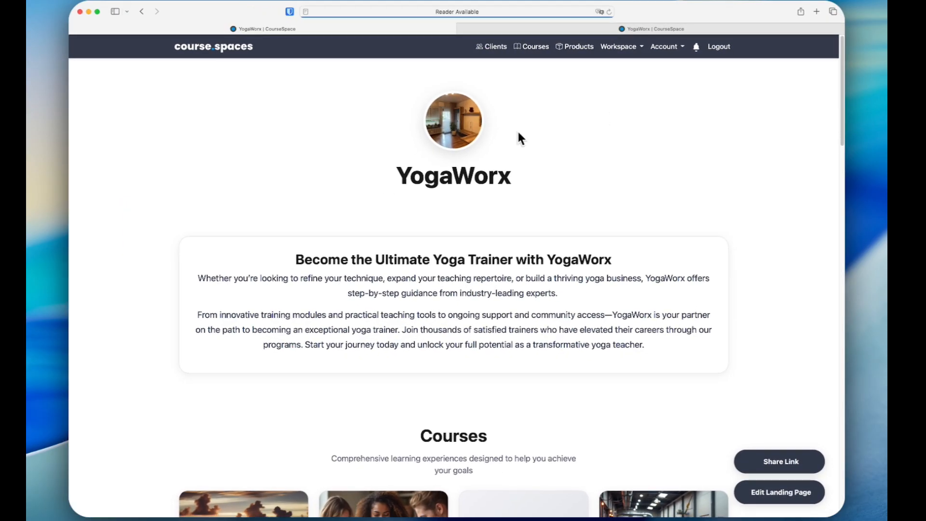
scroll(519, 301, "down", 7)
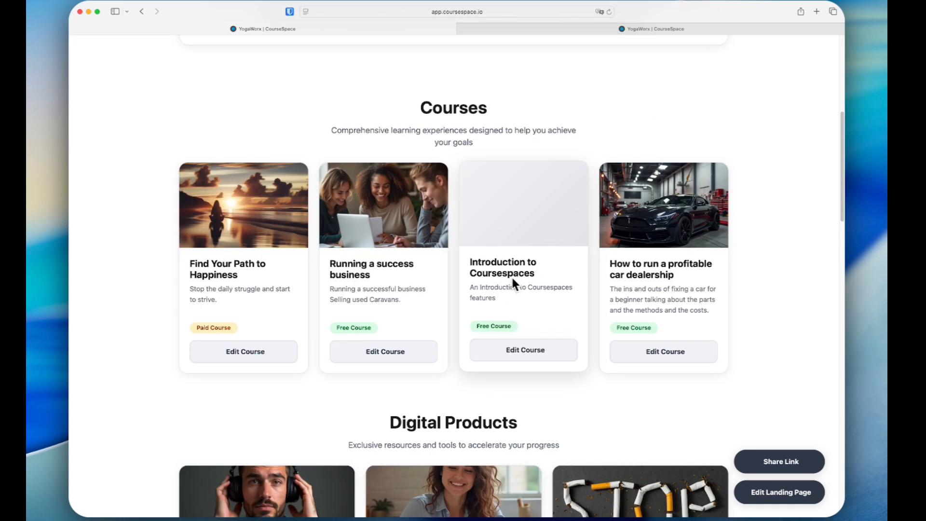
Step: Generate an Introduction to Coursespaces cover image from the prompt "Create an image of a man using a computer and smiling, looking successful. it needs to be realistic."
left_click(521, 351)
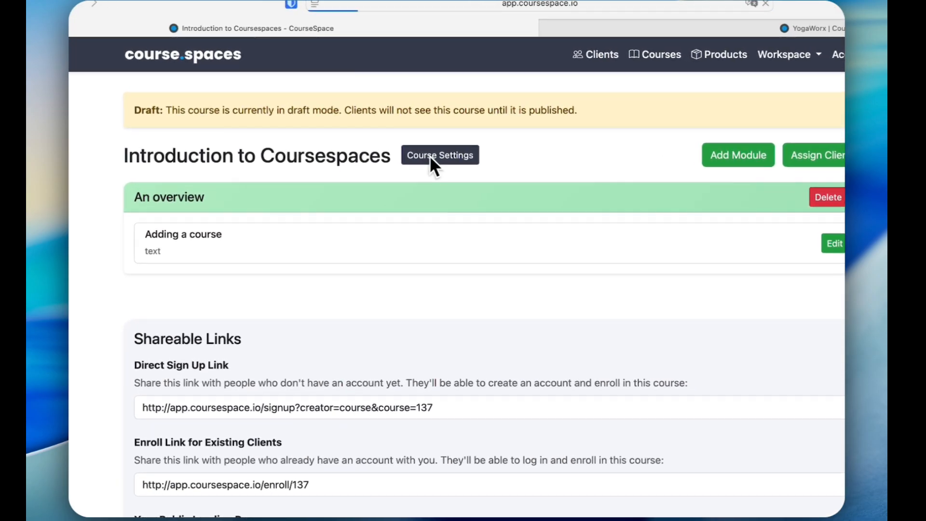
left_click(429, 155)
scroll(338, 236, "down", 10)
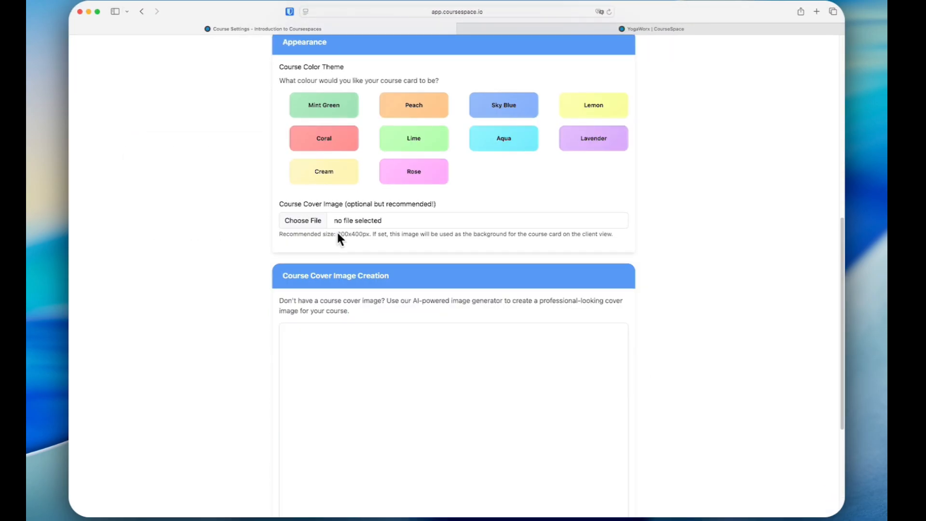
scroll(338, 236, "down", 3)
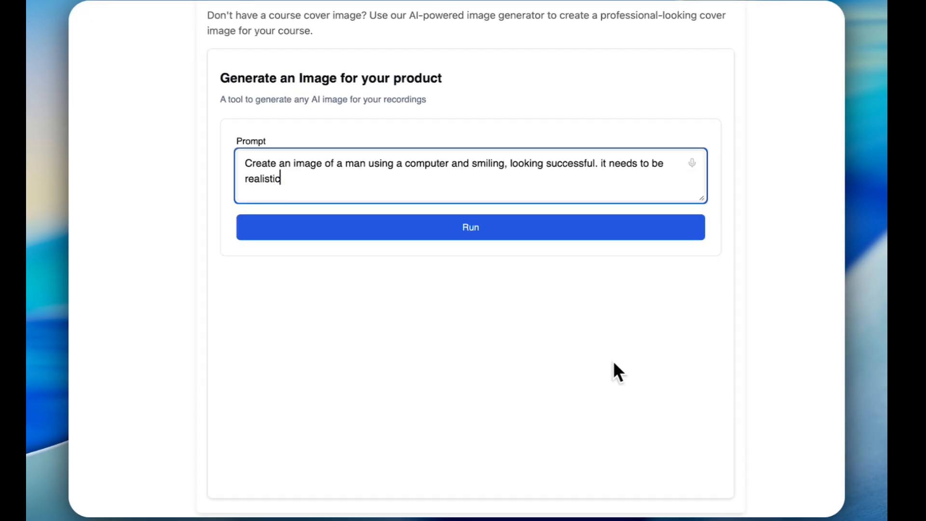
type(". it needs to be realistic.")
left_click(471, 234)
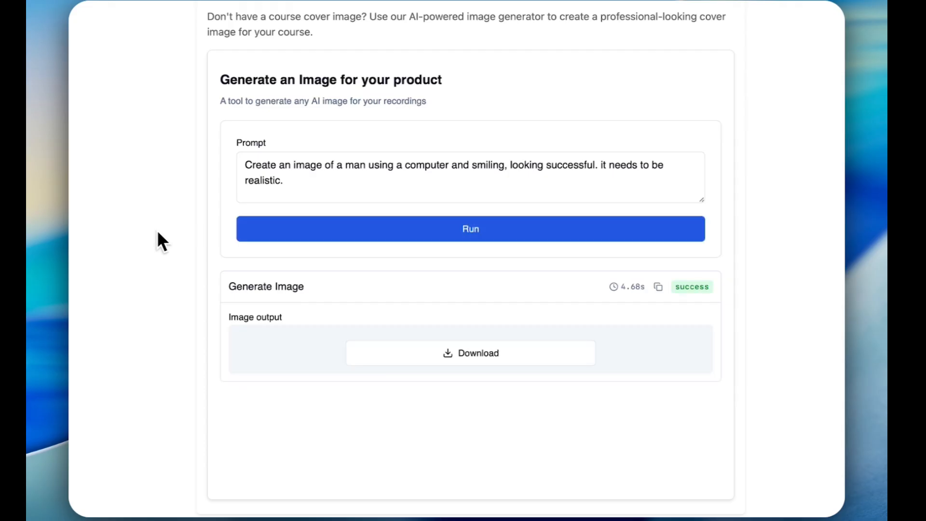
scroll(236, 434, "down", 3)
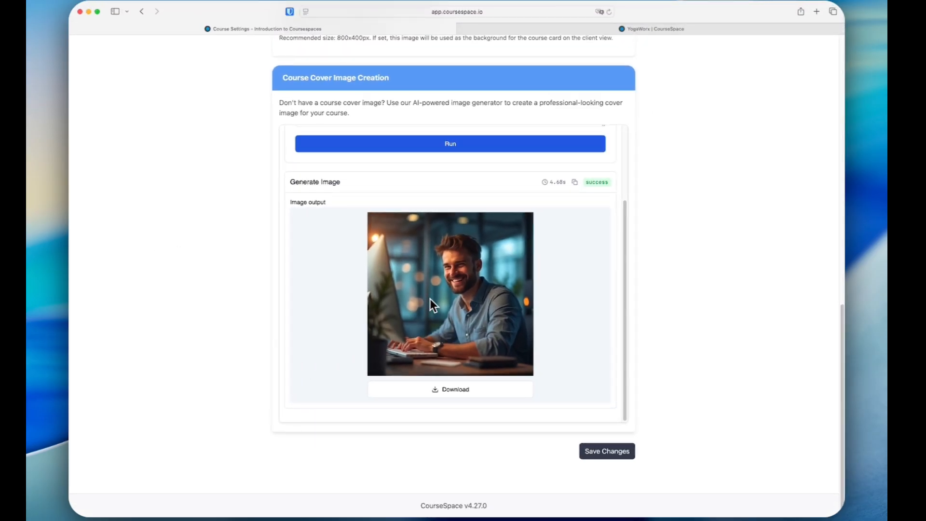
Step: Open the generated image at full size and save it to the Downloads folder
left_click(462, 388)
right_click(413, 253)
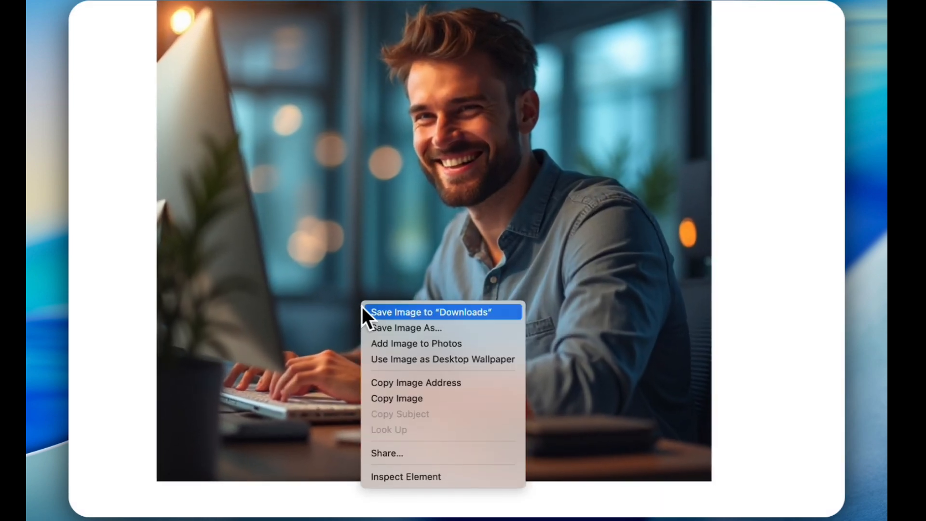
left_click(382, 314)
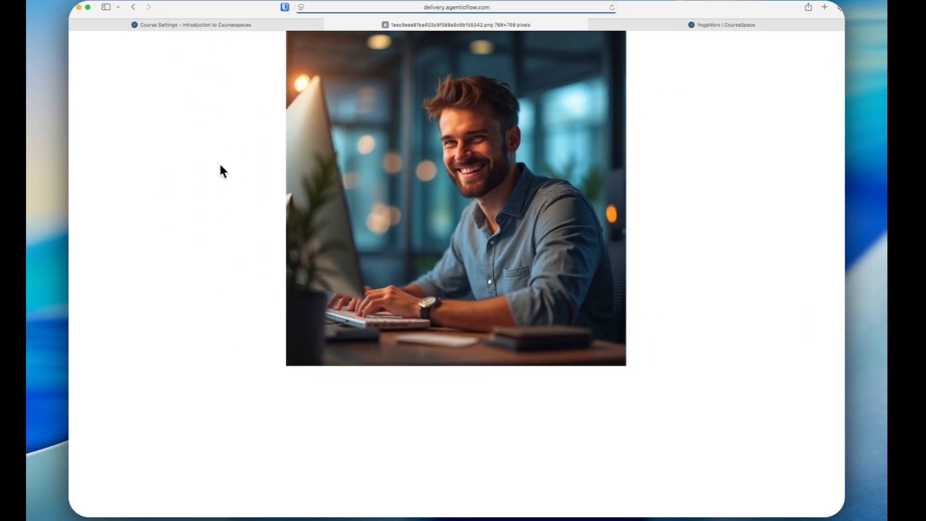
Step: Set the downloaded image as the cover image of the Introduction to Coursespaces course and save the course settings
key("ctrl+shift+Tab")
scroll(317, 135, "up", 10)
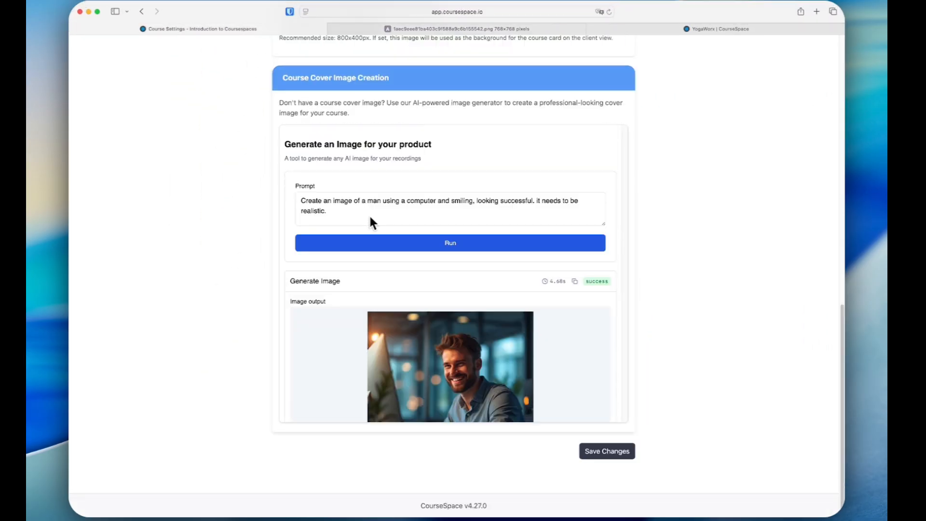
left_click(303, 264)
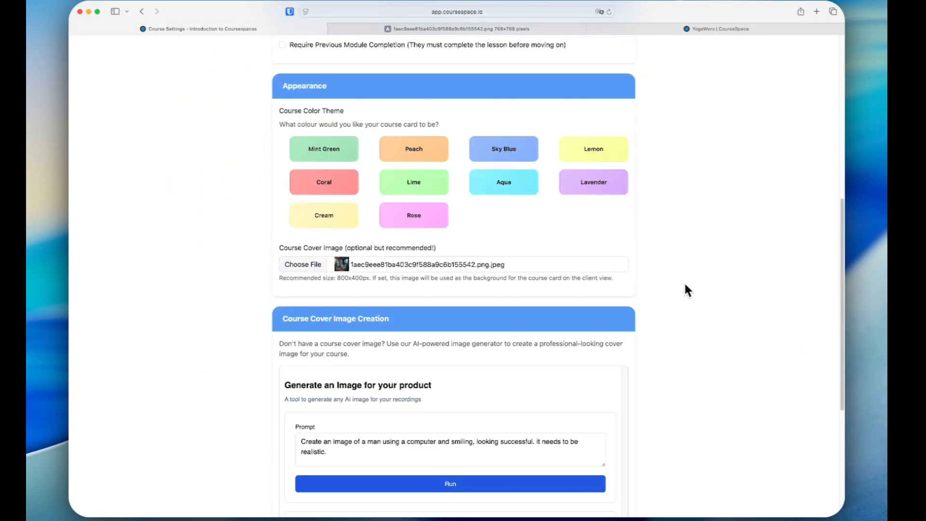
scroll(684, 283, "up", 3)
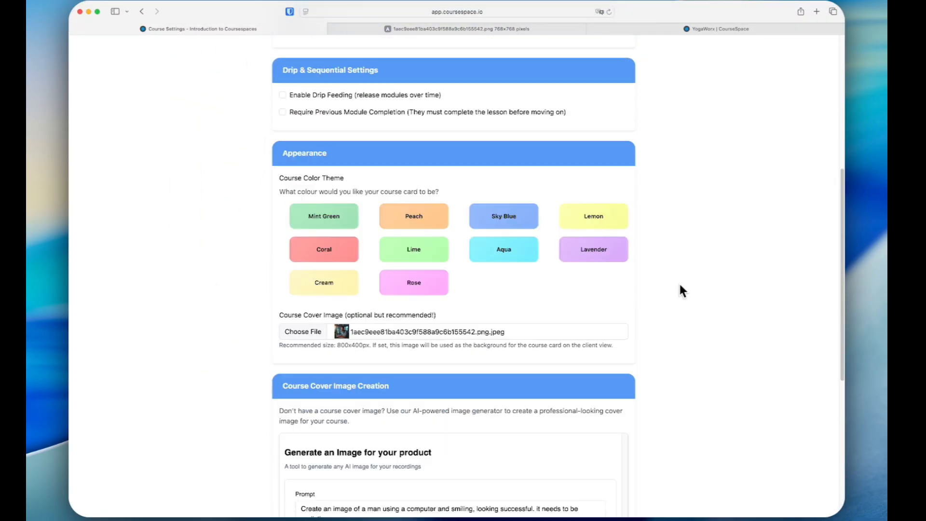
scroll(677, 284, "down", 3)
scroll(674, 291, "down", 5)
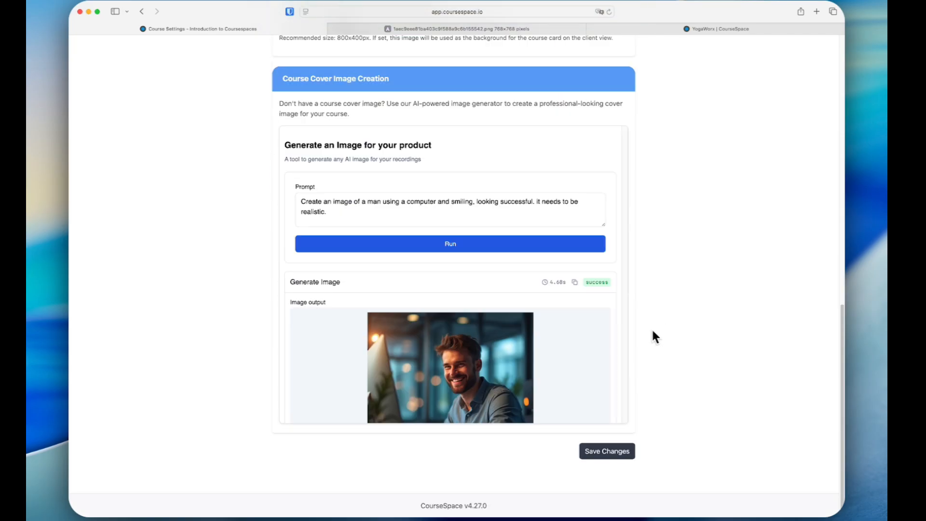
left_click(610, 449)
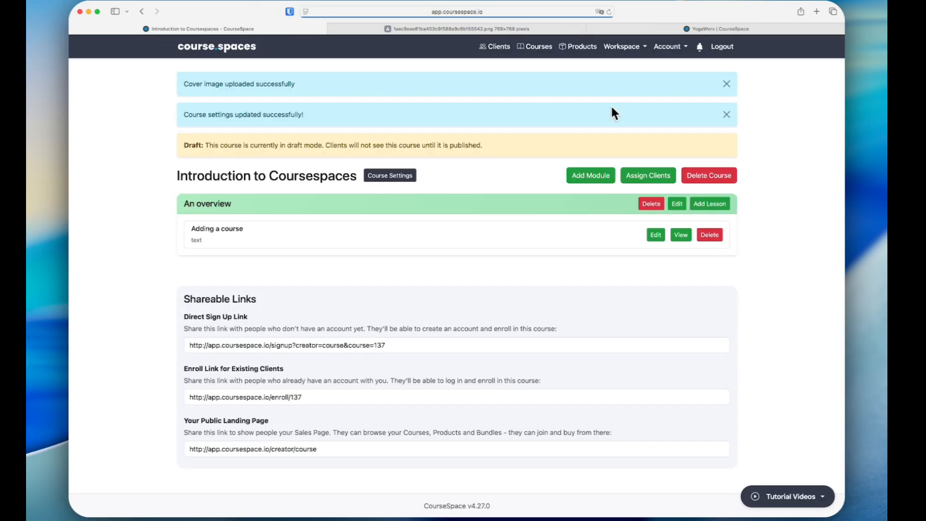
Step: Reopen the YogaWorx sales page and check the Introduction to Coursespaces course card's cover image
left_click(668, 46)
left_click(644, 92)
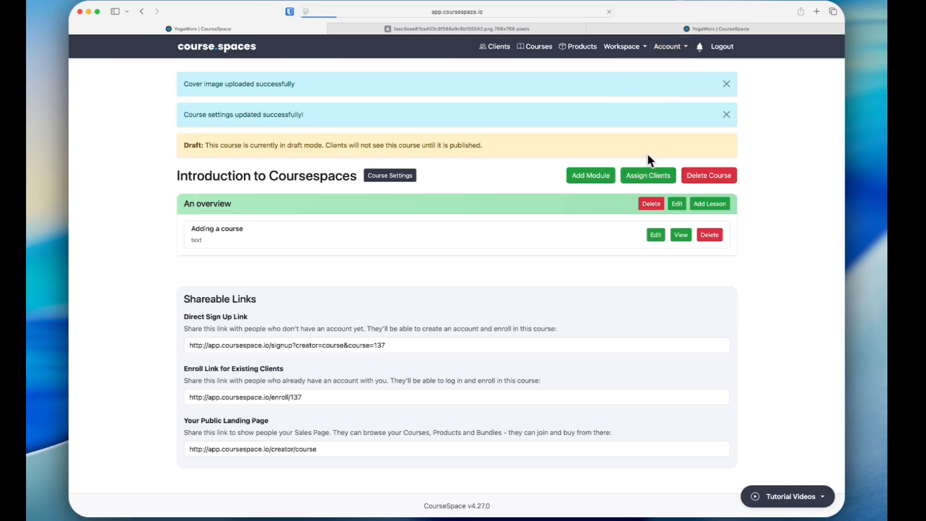
scroll(640, 183, "down", 6)
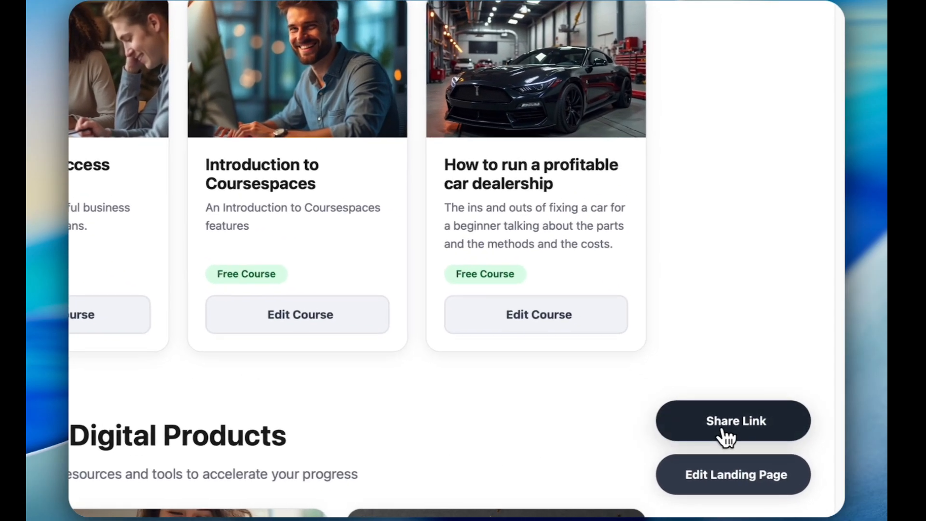
Step: Copy the sales page's share link, open it in a new private-view tab and review the public courses and digital products
left_click(779, 462)
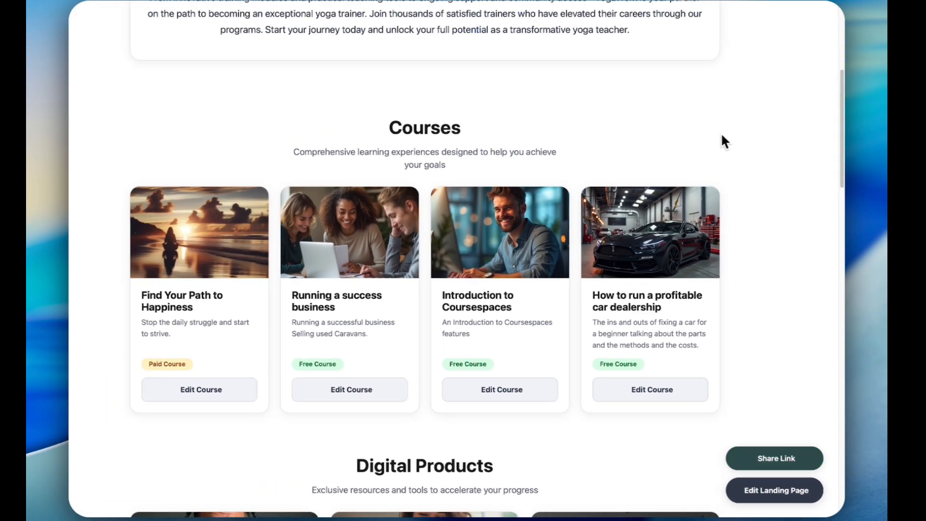
left_click(816, 12)
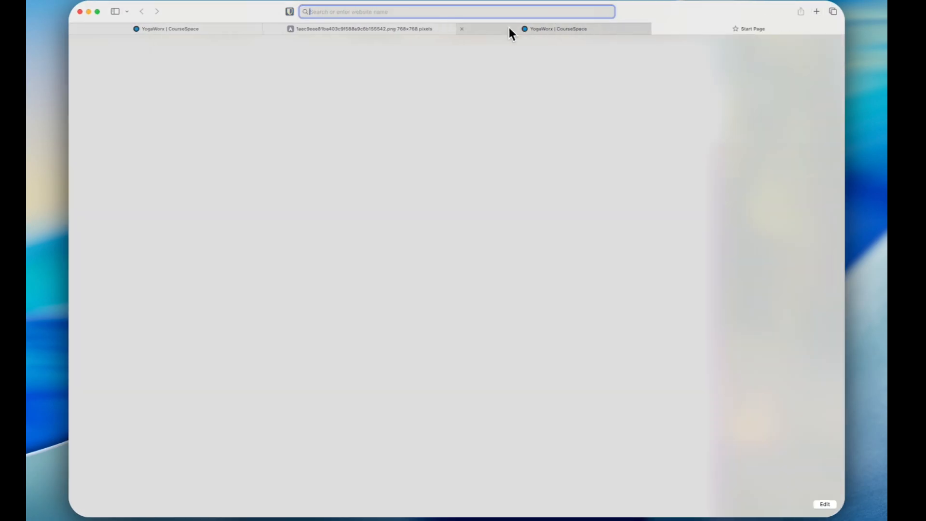
key("super+v")
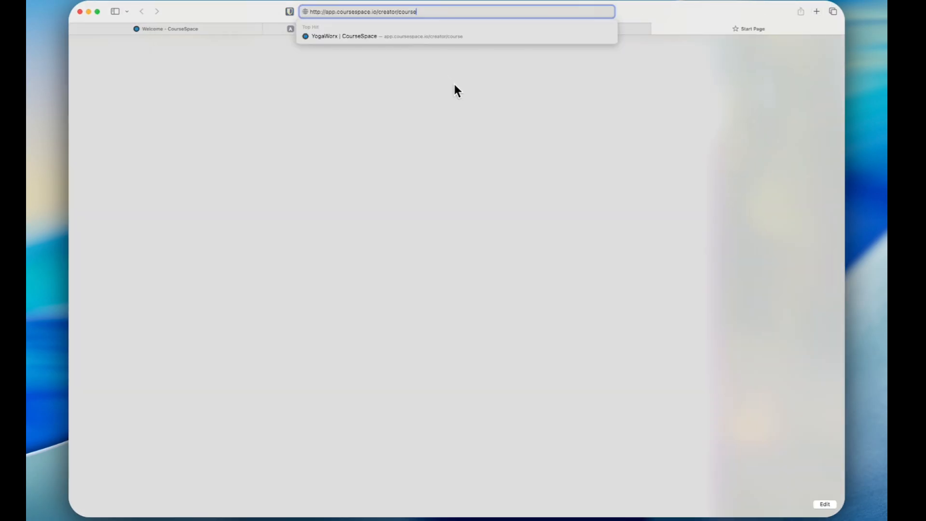
key("Return")
scroll(619, 212, "down", 10)
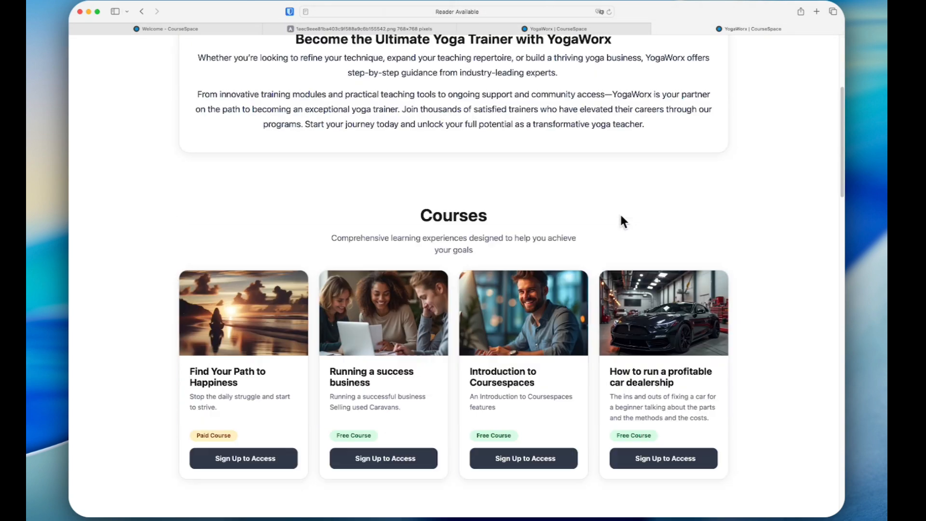
scroll(620, 215, "down", 12)
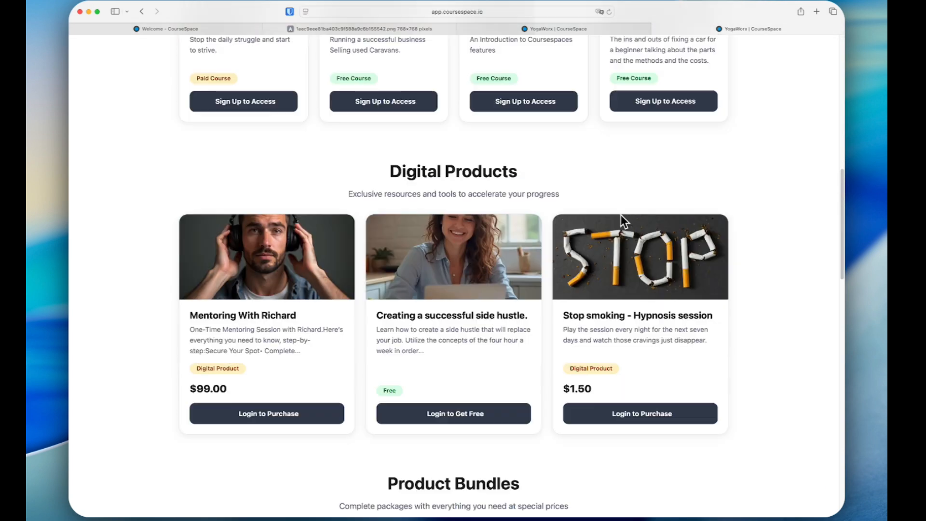
scroll(621, 213, "up", 20)
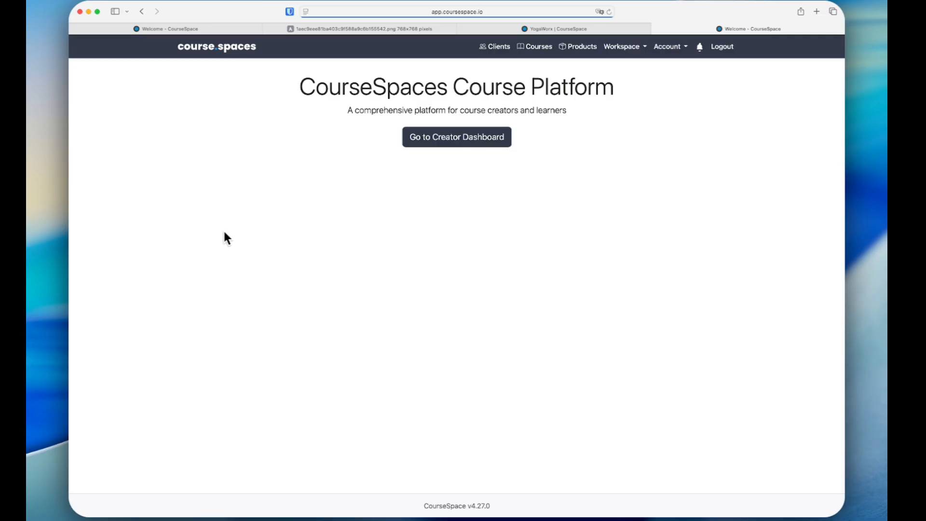
Step: Open the account's support tickets page
left_click(669, 46)
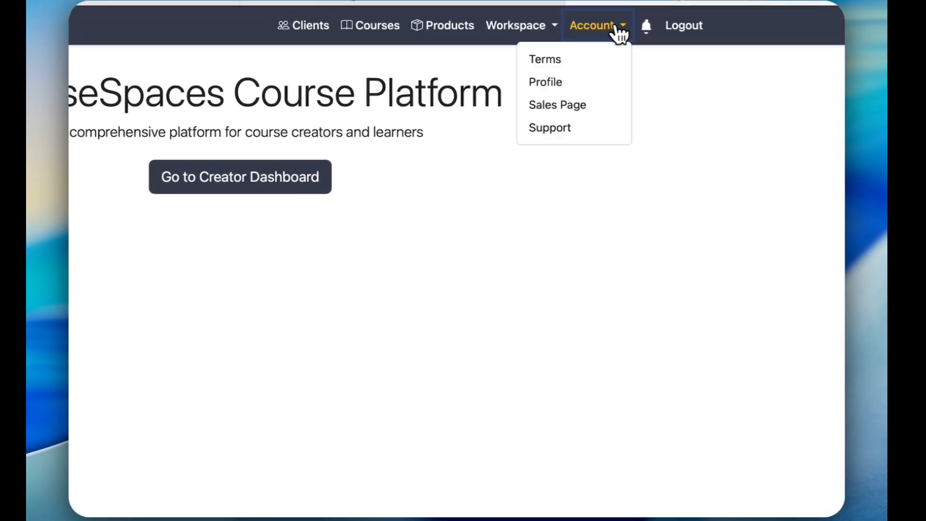
left_click(543, 129)
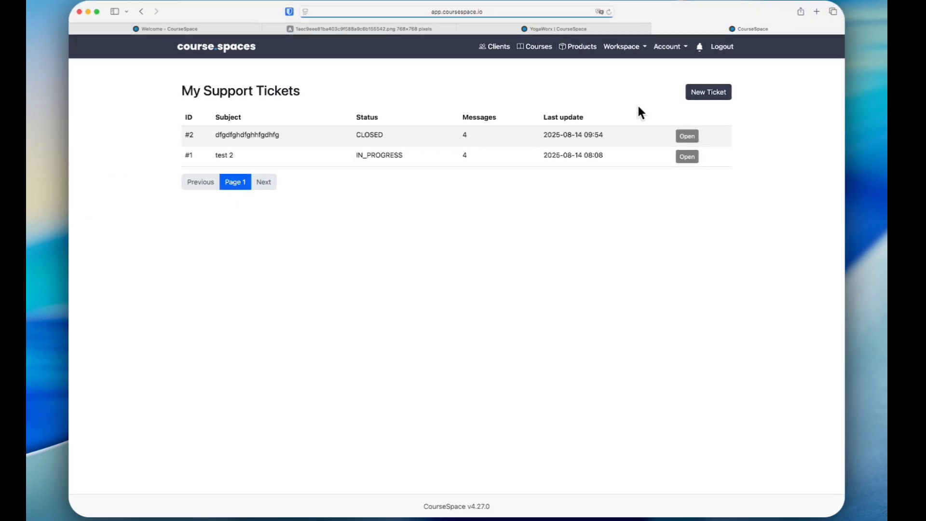